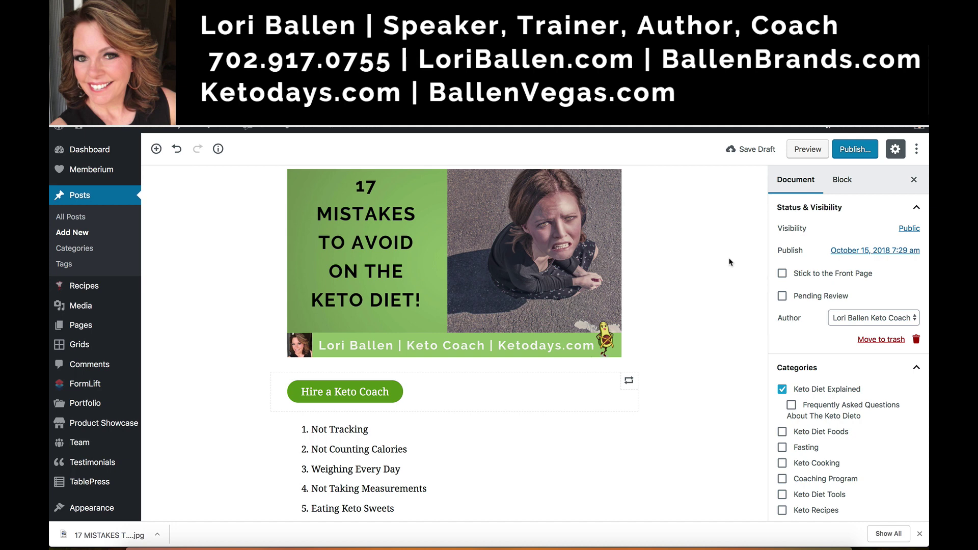
Remove the empty heading block under the separator that follows the 17-item list
{"action": "scroll", "coordinate": [665, 264], "scroll_direction": "down", "scroll_amount": 7}
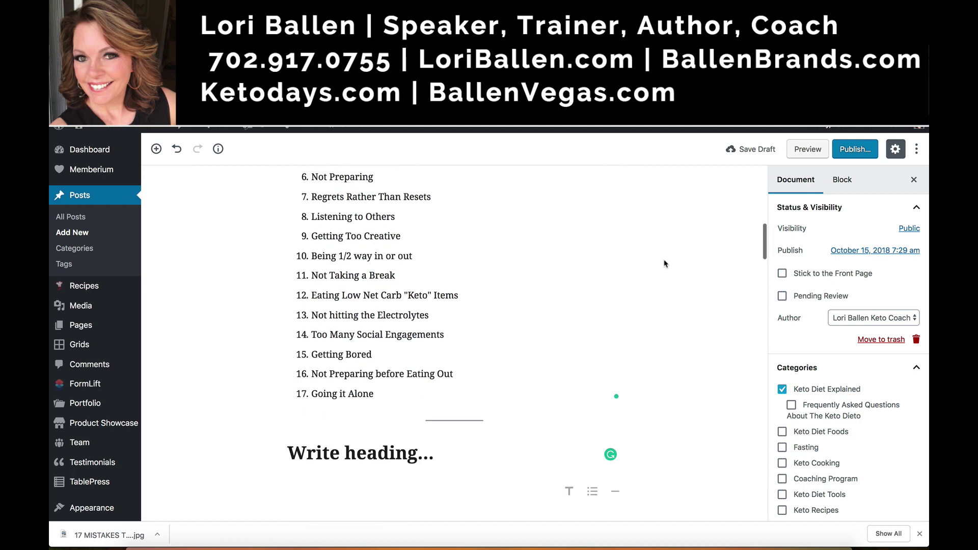
{"action": "scroll", "coordinate": [665, 264], "scroll_direction": "down", "scroll_amount": 5}
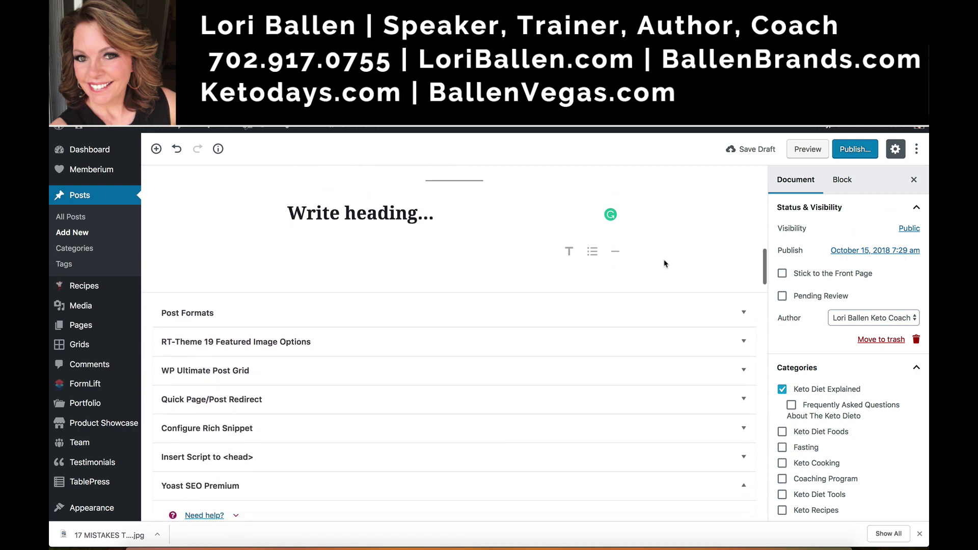
{"action": "scroll", "coordinate": [664, 264], "scroll_direction": "down", "scroll_amount": 2}
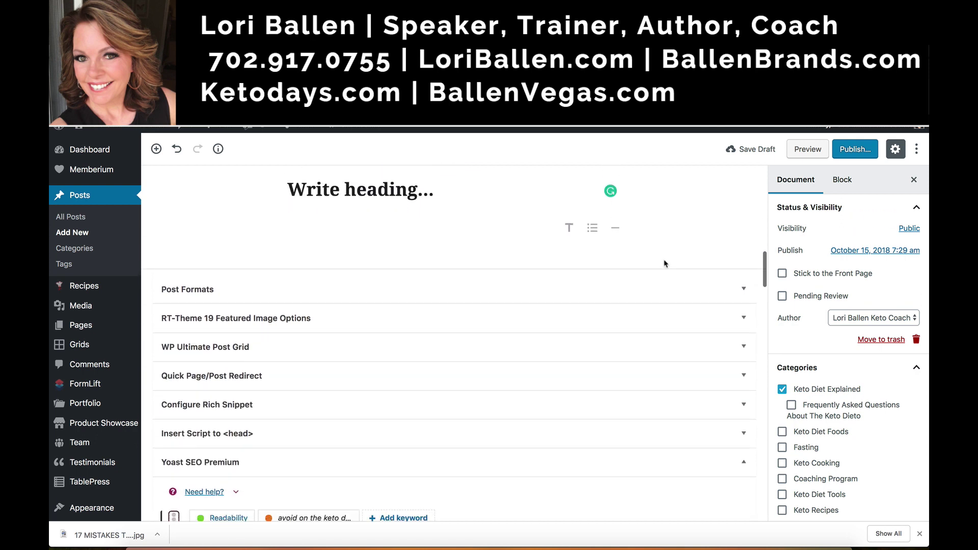
{"action": "scroll", "coordinate": [404, 224], "scroll_direction": "up", "scroll_amount": 3}
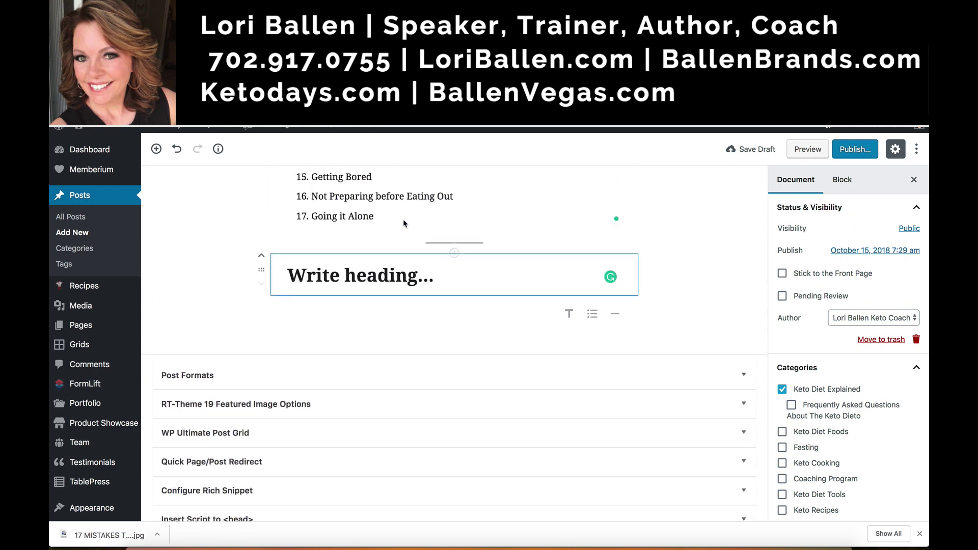
{"action": "left_click", "coordinate": [455, 278]}
{"action": "left_click", "coordinate": [447, 243]}
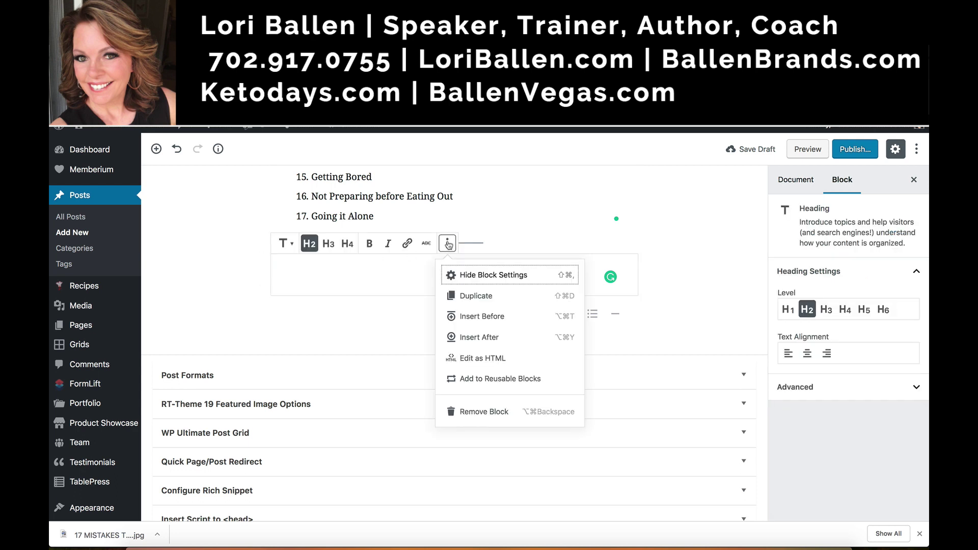
{"action": "left_click", "coordinate": [471, 409]}
Open the block inserter below the separator and examine the blocks under Common Blocks, Formatting and Layout Elements
{"action": "left_click", "coordinate": [494, 249]}
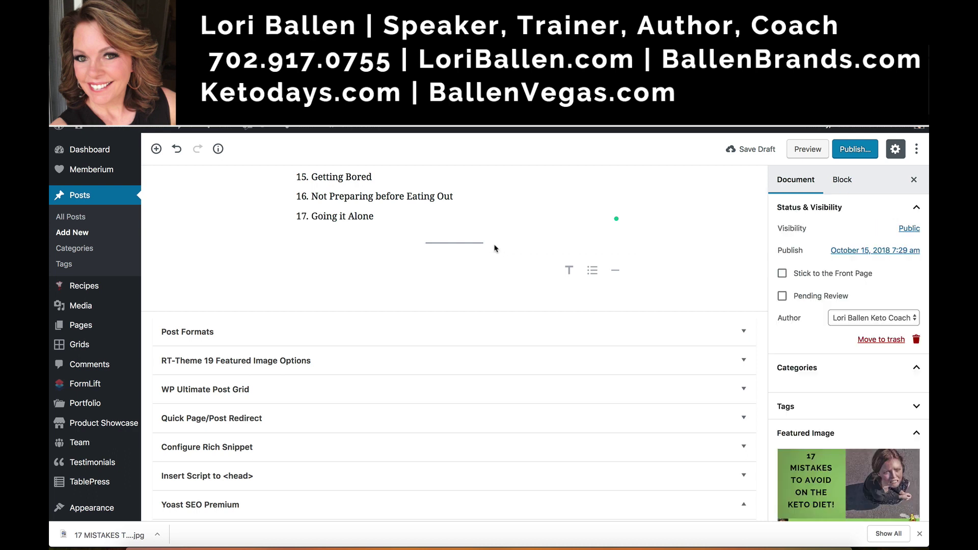
{"action": "left_click", "coordinate": [520, 244]}
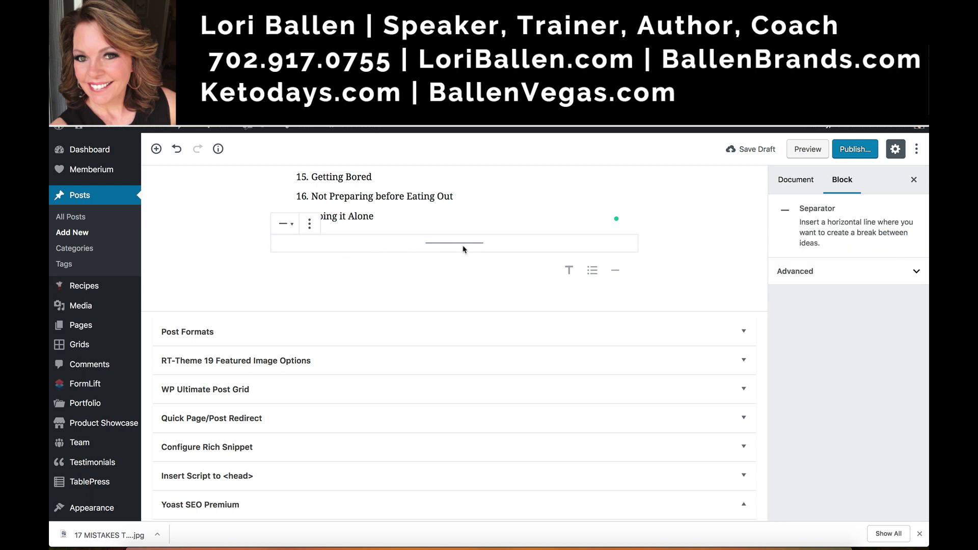
{"action": "mouse_move", "coordinate": [261, 272]}
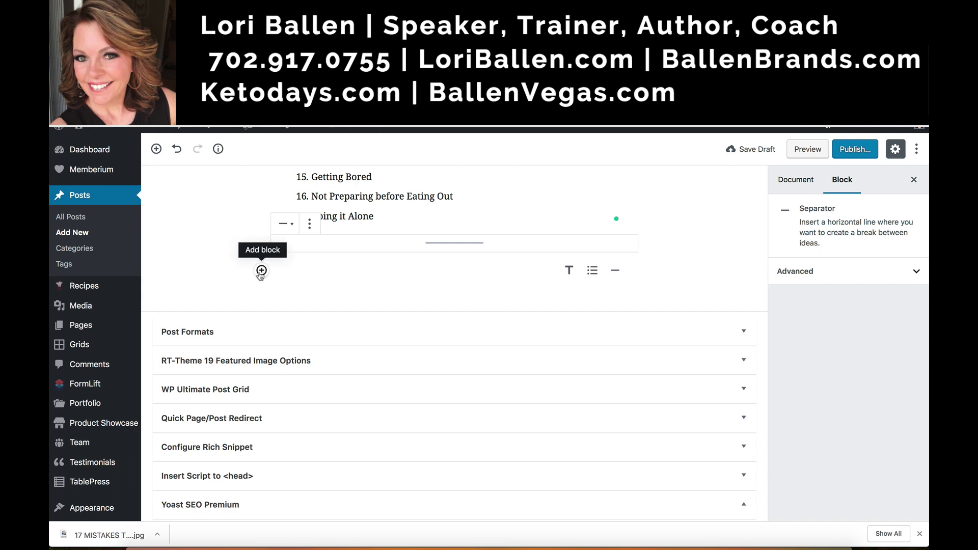
{"action": "left_click", "coordinate": [260, 271]}
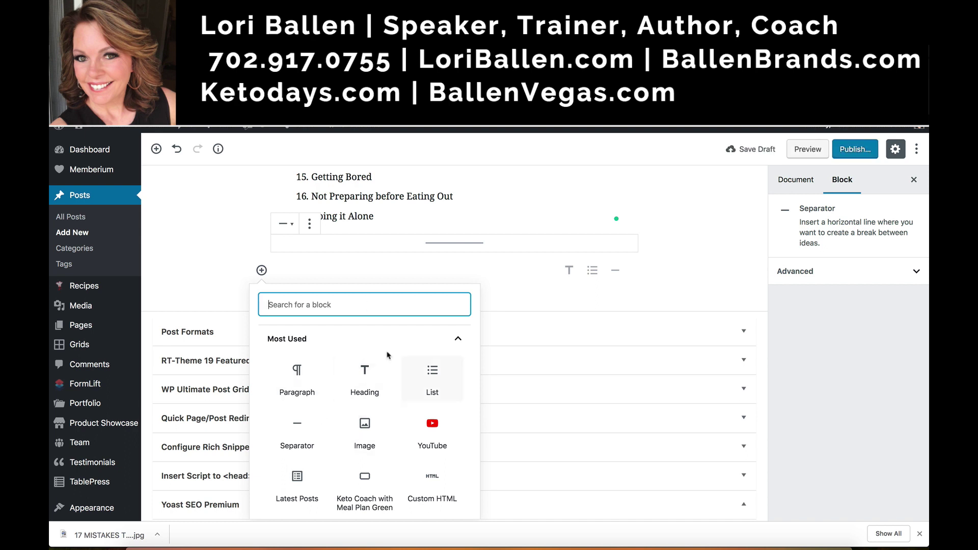
{"action": "scroll", "coordinate": [361, 383], "scroll_direction": "down", "scroll_amount": 3}
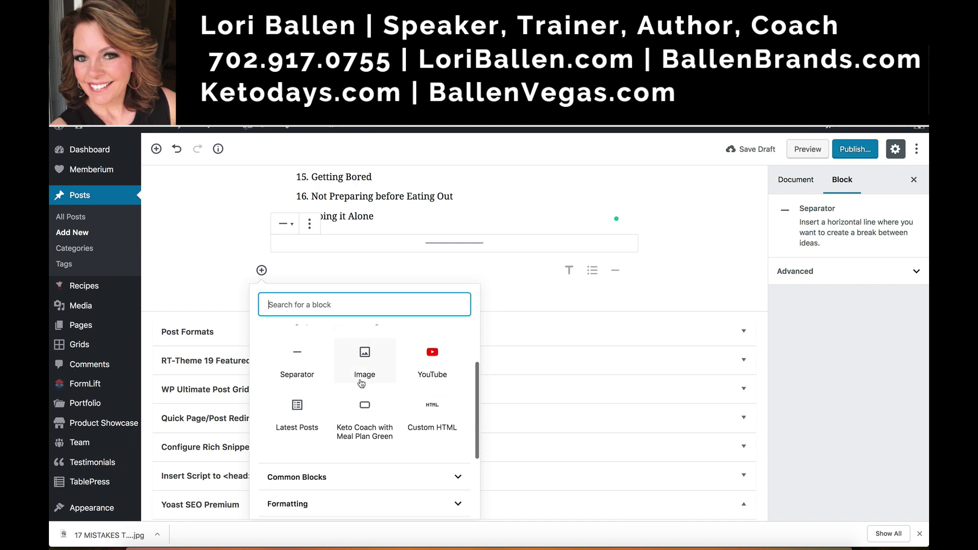
{"action": "scroll", "coordinate": [361, 383], "scroll_direction": "down", "scroll_amount": 2}
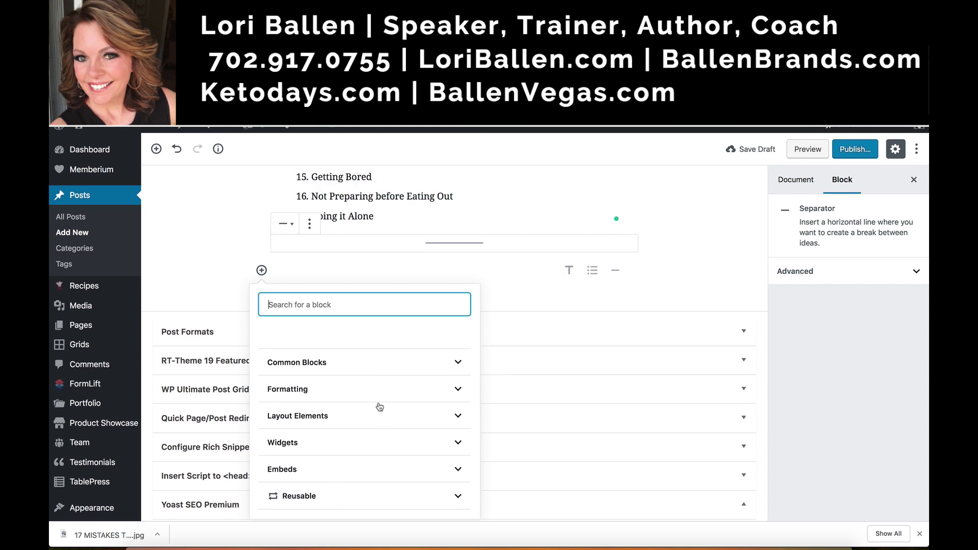
{"action": "left_click", "coordinate": [357, 367]}
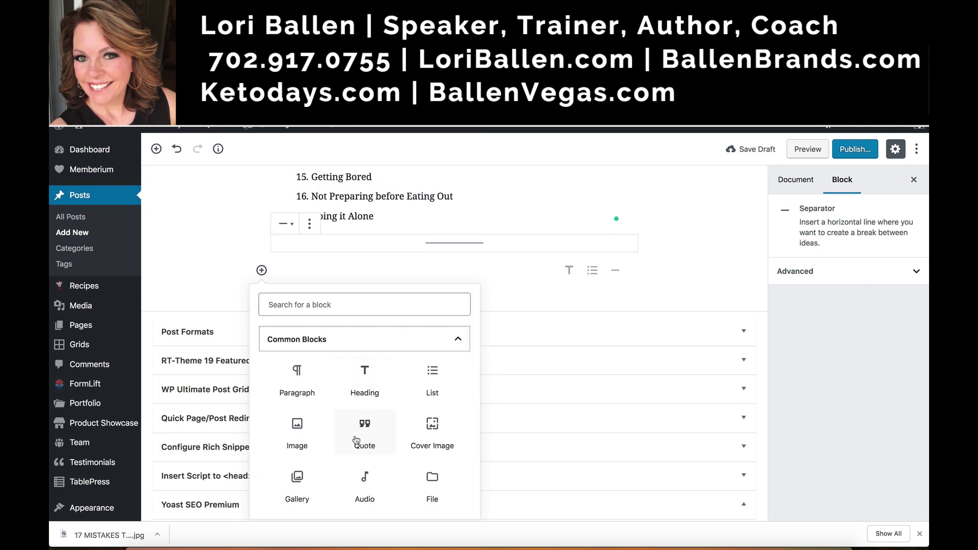
{"action": "scroll", "coordinate": [356, 439], "scroll_direction": "down", "scroll_amount": 2}
{"action": "scroll", "coordinate": [355, 439], "scroll_direction": "up", "scroll_amount": 2}
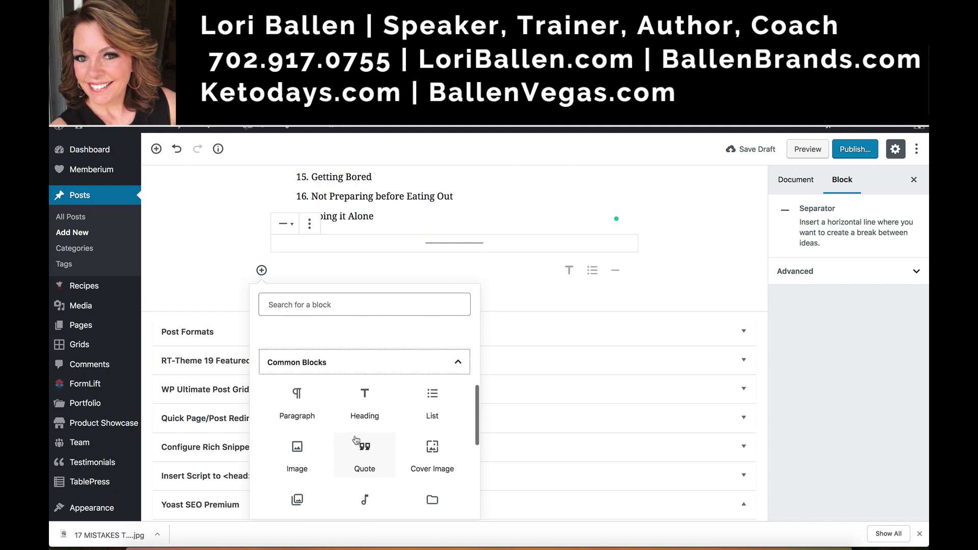
{"action": "scroll", "coordinate": [356, 439], "scroll_direction": "down", "scroll_amount": 7}
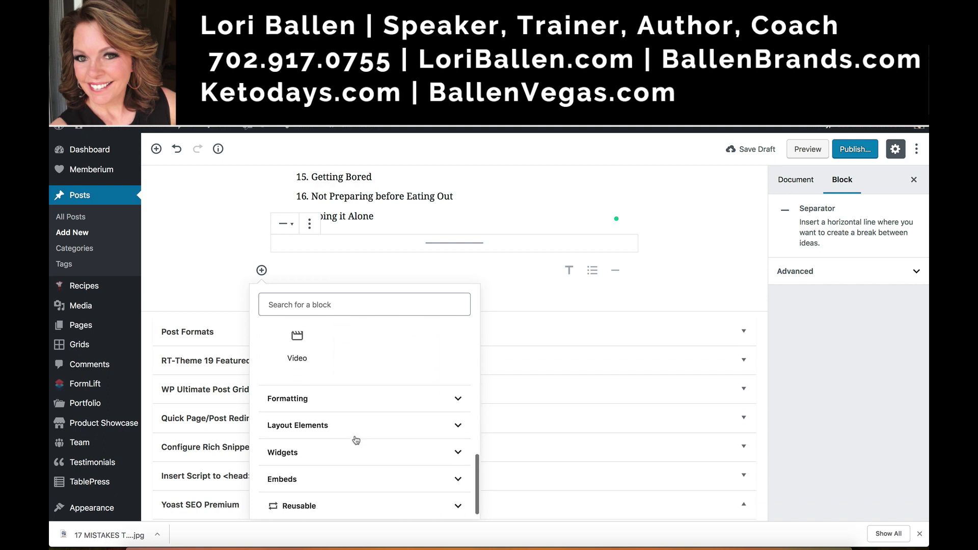
{"action": "left_click", "coordinate": [309, 393]}
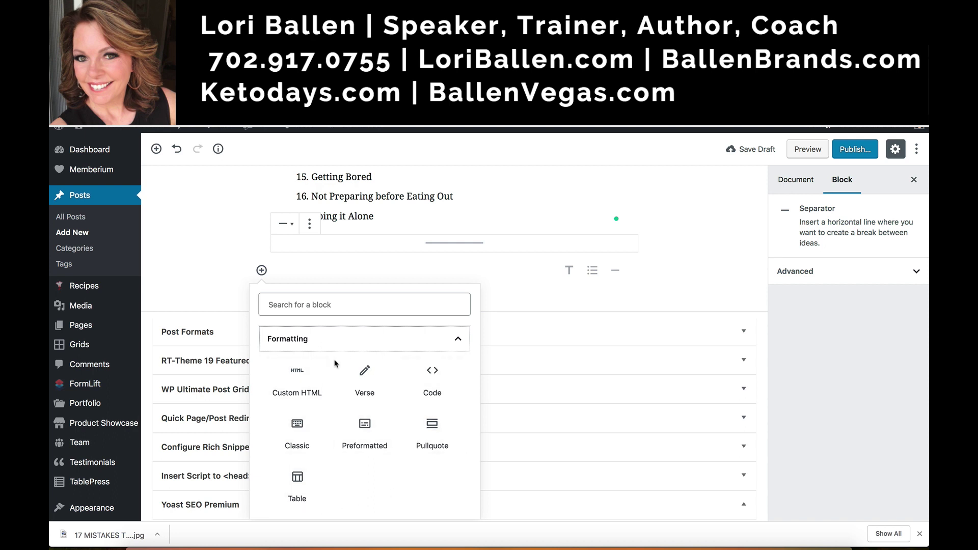
{"action": "left_click", "coordinate": [453, 342]}
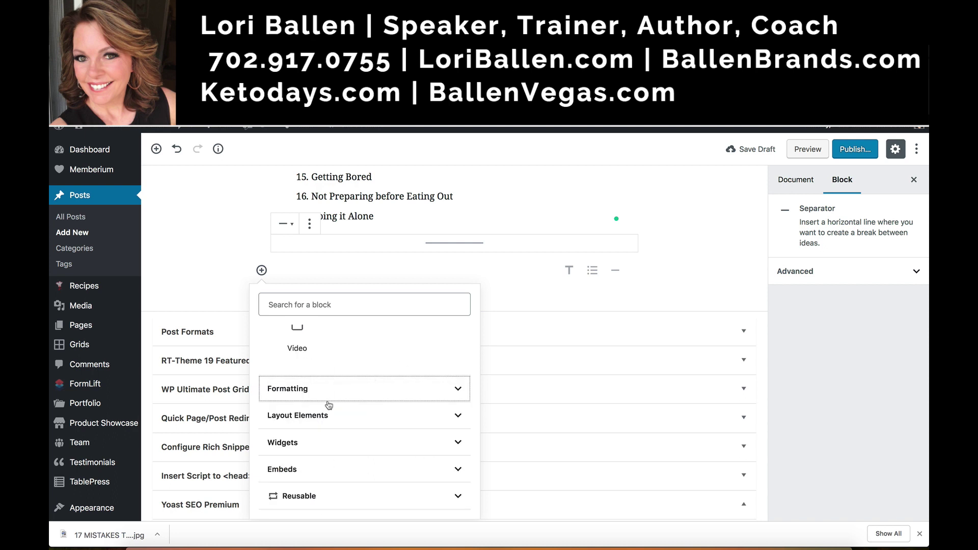
{"action": "left_click", "coordinate": [316, 419]}
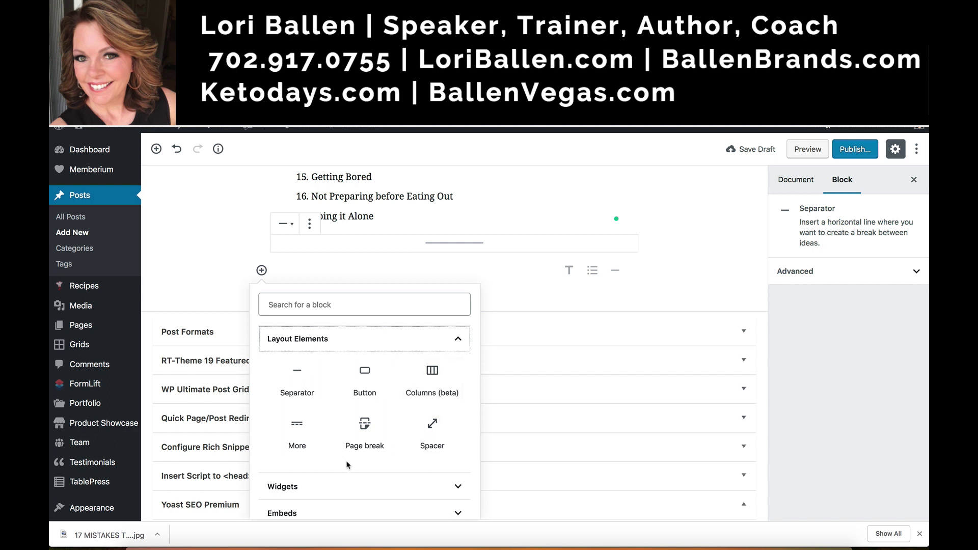
{"action": "left_click", "coordinate": [458, 339]}
Insert a Latest Posts widget block below the separator
{"action": "left_click", "coordinate": [327, 443]}
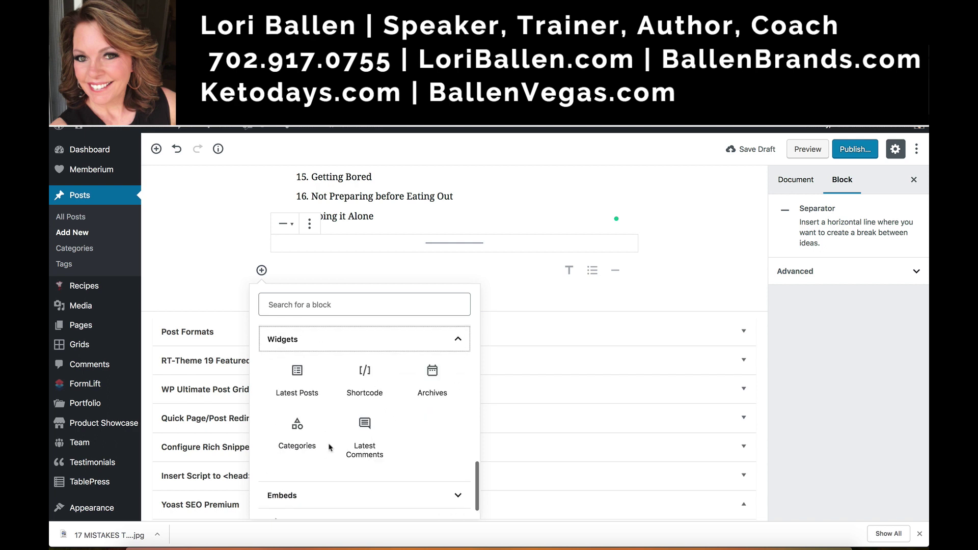
{"action": "left_click", "coordinate": [366, 432]}
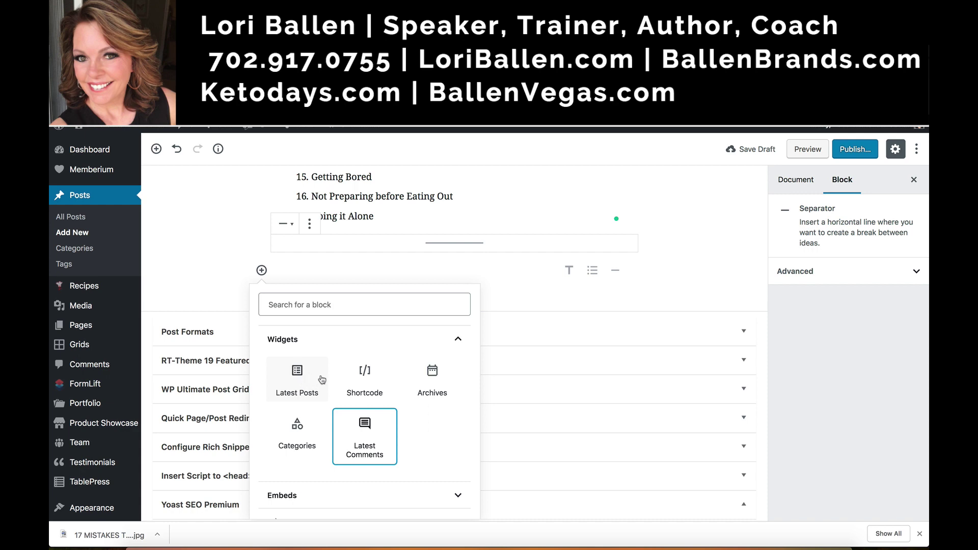
{"action": "left_click", "coordinate": [294, 380]}
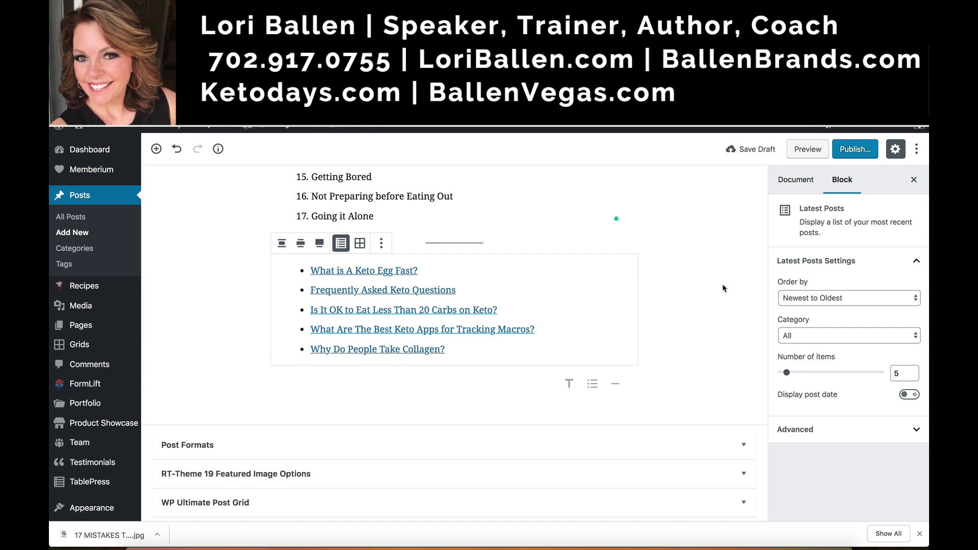
Limit the Latest Posts block to the Keto Diet Explained category
{"action": "scroll", "coordinate": [726, 266], "scroll_direction": "up", "scroll_amount": 20}
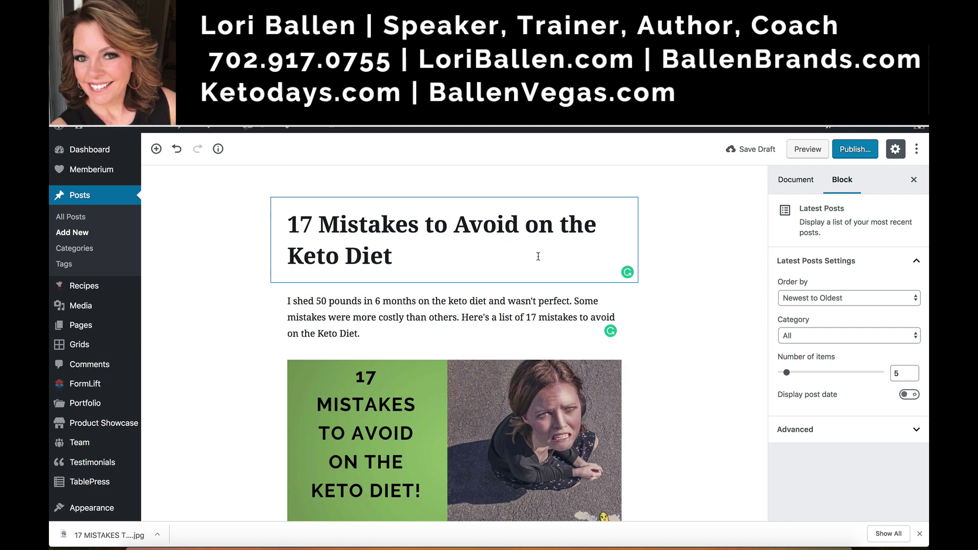
{"action": "scroll", "coordinate": [510, 260], "scroll_direction": "down", "scroll_amount": 10}
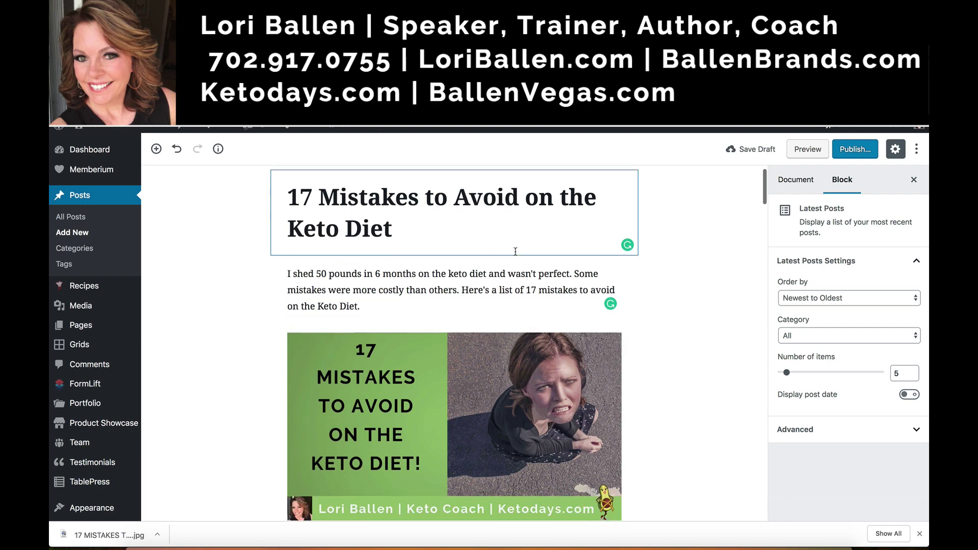
{"action": "scroll", "coordinate": [515, 254], "scroll_direction": "down", "scroll_amount": 6}
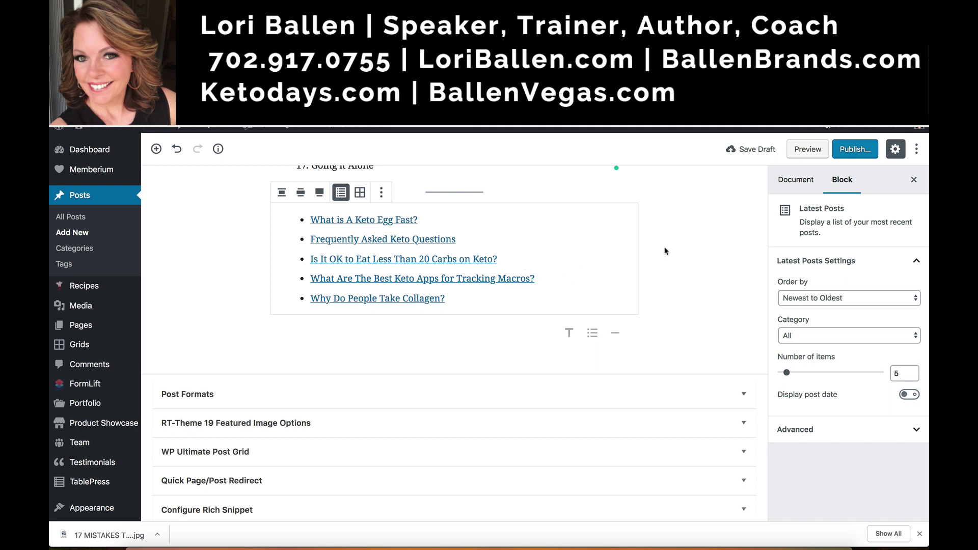
{"action": "scroll", "coordinate": [687, 254], "scroll_direction": "down", "scroll_amount": 1}
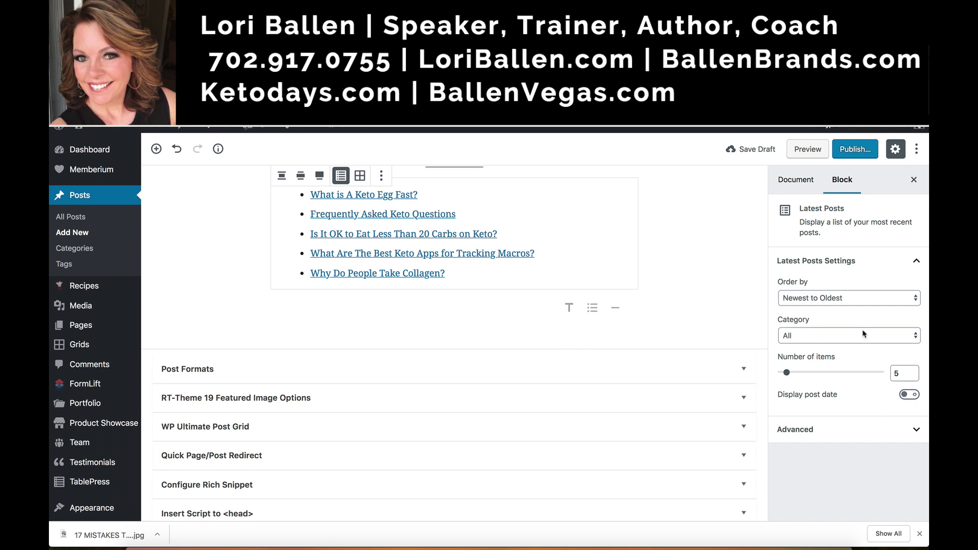
{"action": "left_click", "coordinate": [915, 337]}
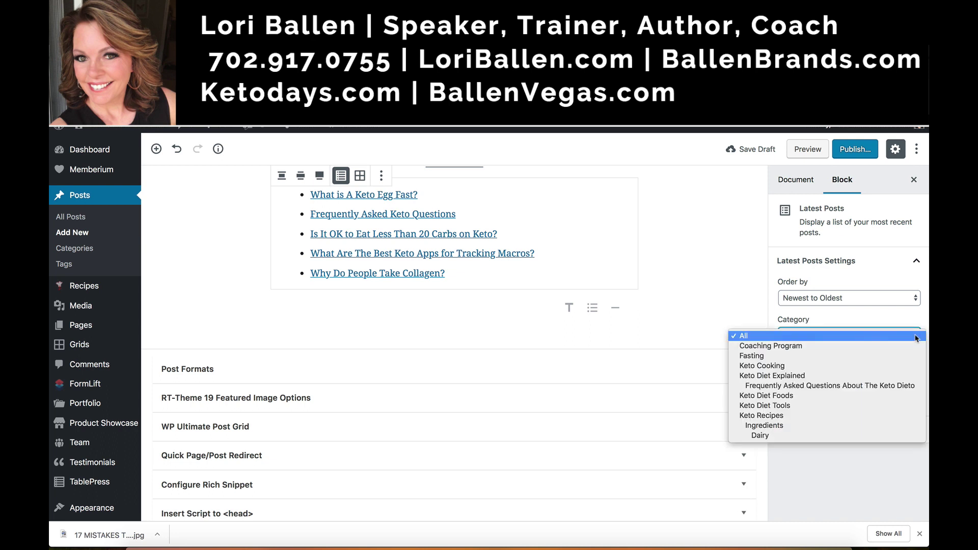
{"action": "left_click", "coordinate": [793, 377]}
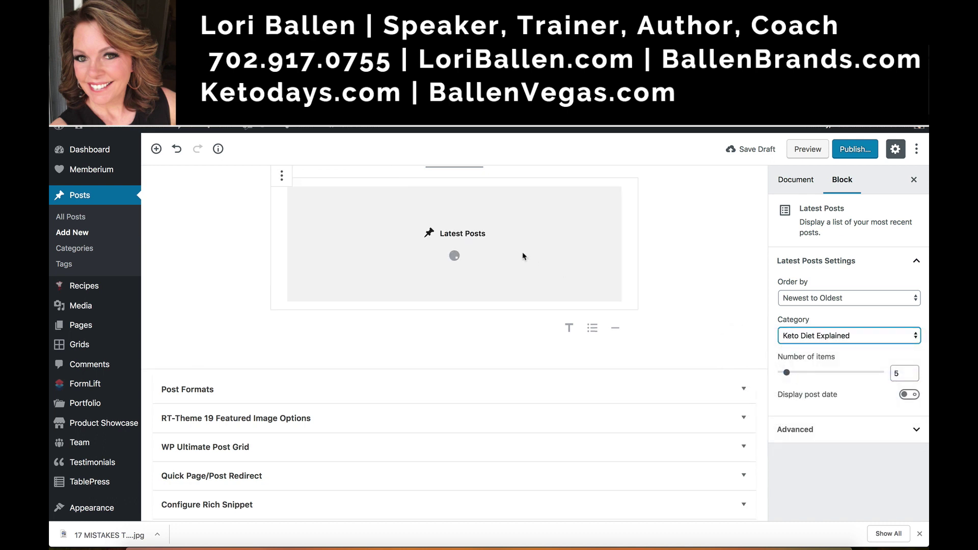
Order the posts in the Latest Posts block alphabetically, A → Z
{"action": "scroll", "coordinate": [540, 260], "scroll_direction": "up", "scroll_amount": 2}
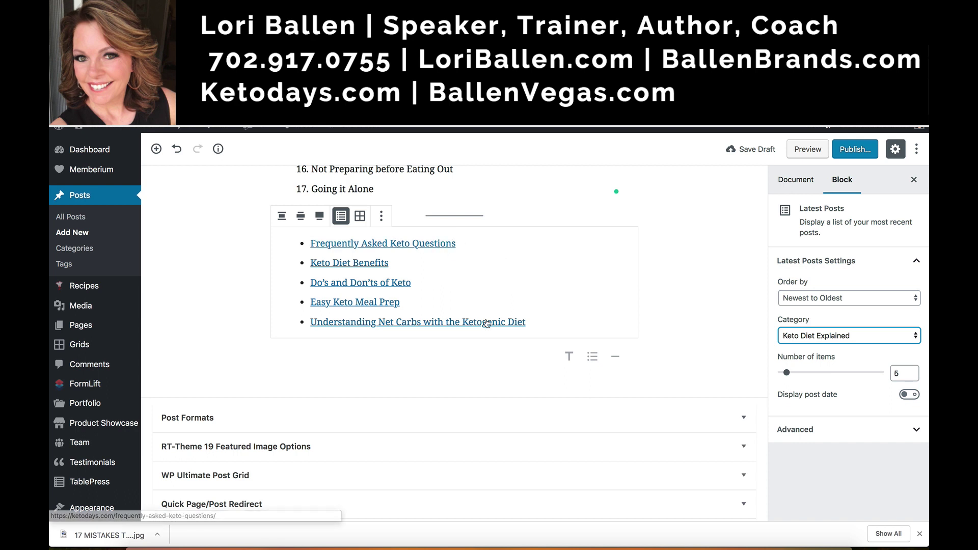
{"action": "left_click", "coordinate": [836, 300]}
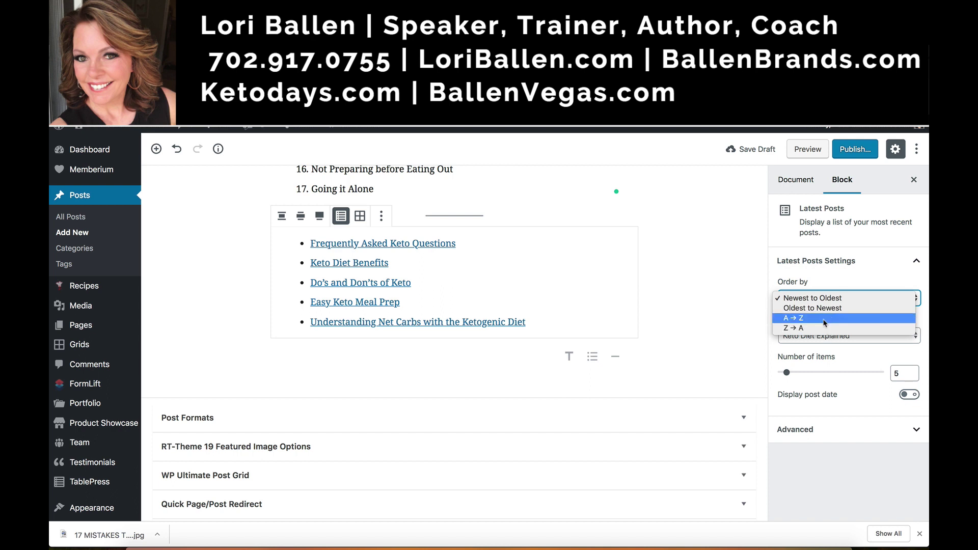
{"action": "left_click", "coordinate": [834, 319]}
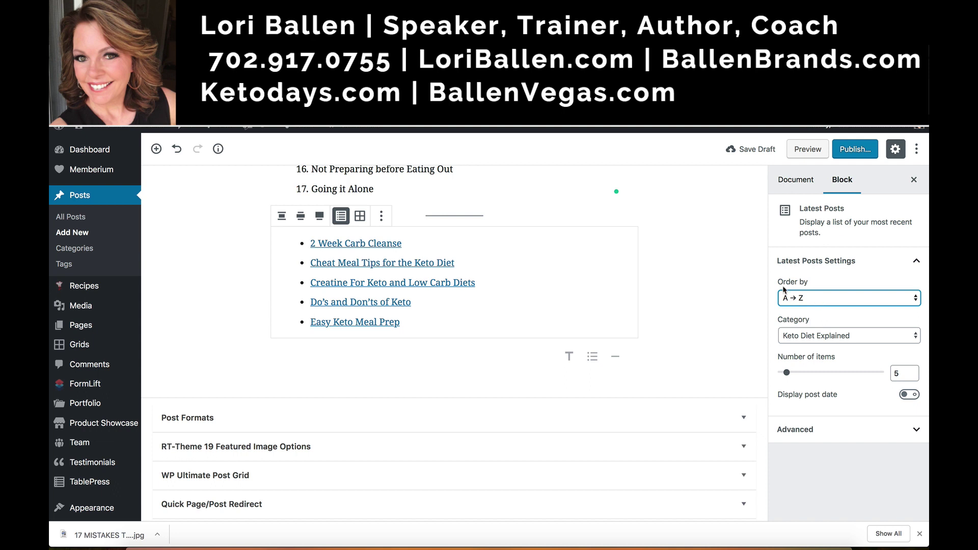
Raise the Latest Posts block's number of items to 68 and review the longer list of post links
{"action": "scroll", "coordinate": [682, 299], "scroll_direction": "up", "scroll_amount": 2}
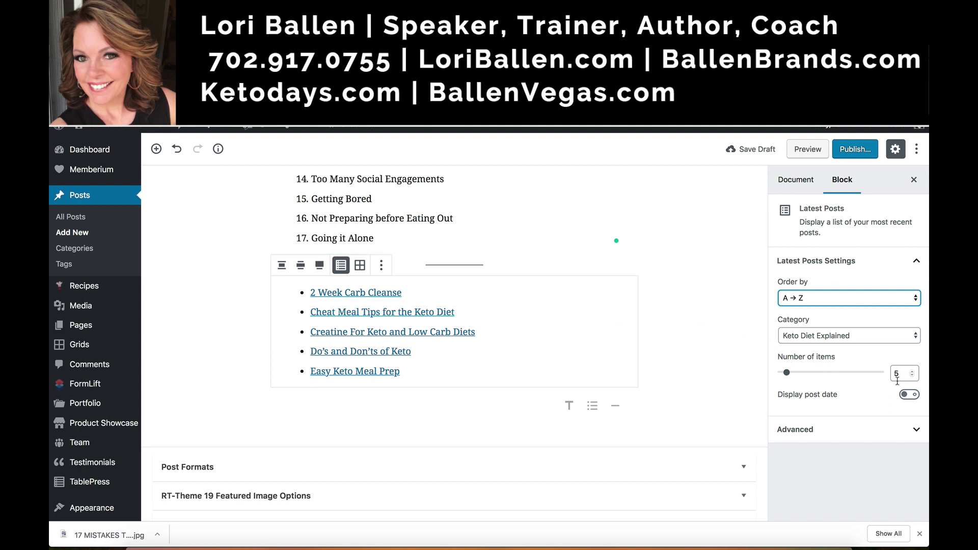
{"action": "left_click_drag", "start_coordinate": [787, 372], "coordinate": [846, 379]}
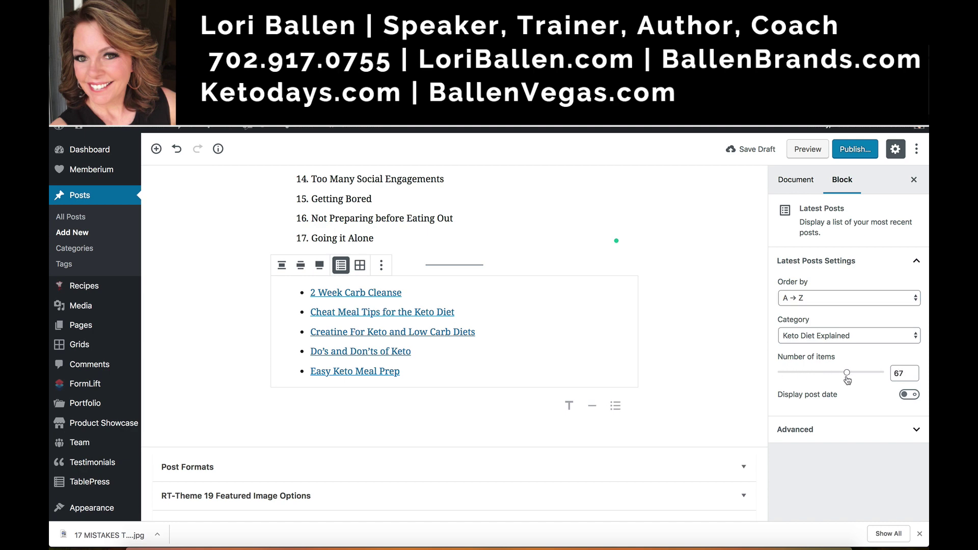
{"action": "scroll", "coordinate": [600, 358], "scroll_direction": "down", "scroll_amount": 3}
{"action": "scroll", "coordinate": [600, 358], "scroll_direction": "up", "scroll_amount": 3}
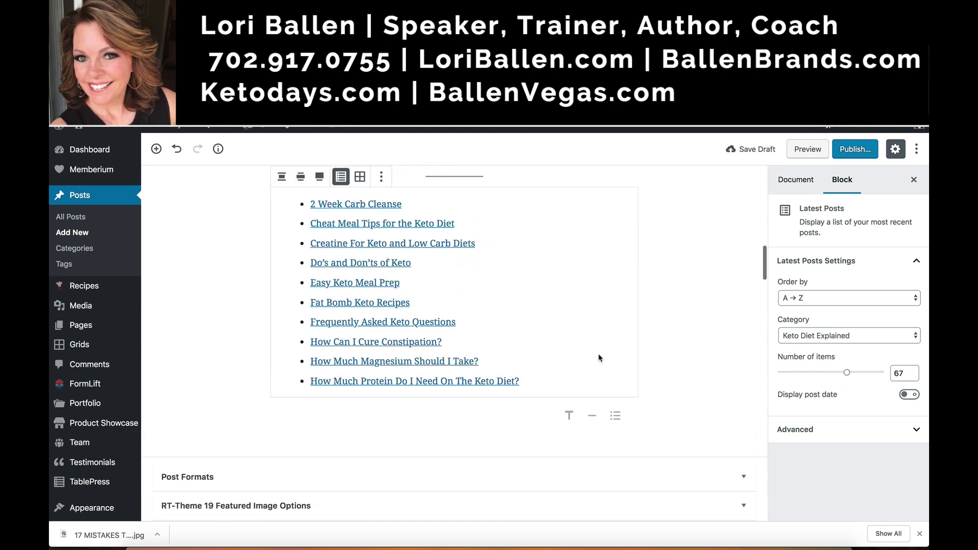
{"action": "left_click", "coordinate": [848, 376]}
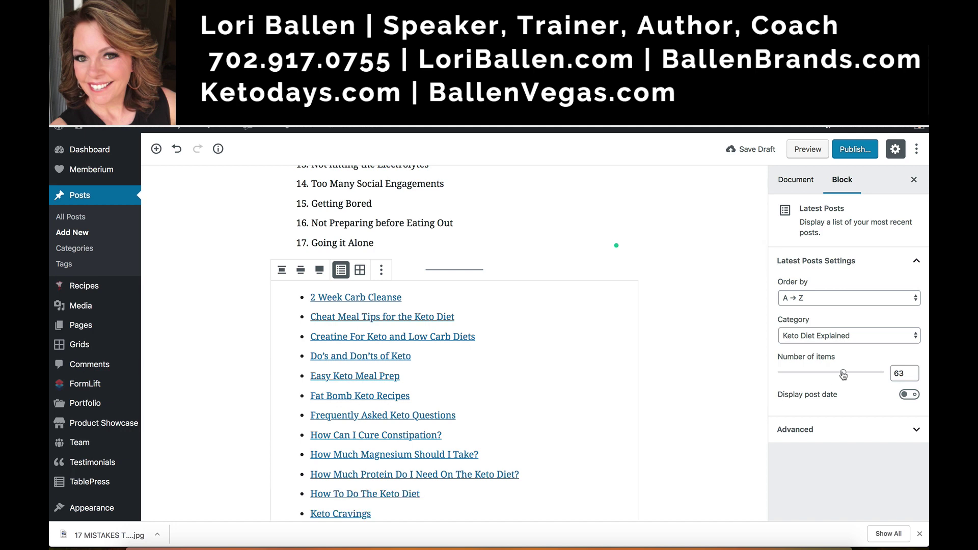
{"action": "scroll", "coordinate": [650, 368], "scroll_direction": "down", "scroll_amount": 5}
{"action": "scroll", "coordinate": [650, 368], "scroll_direction": "up", "scroll_amount": 3}
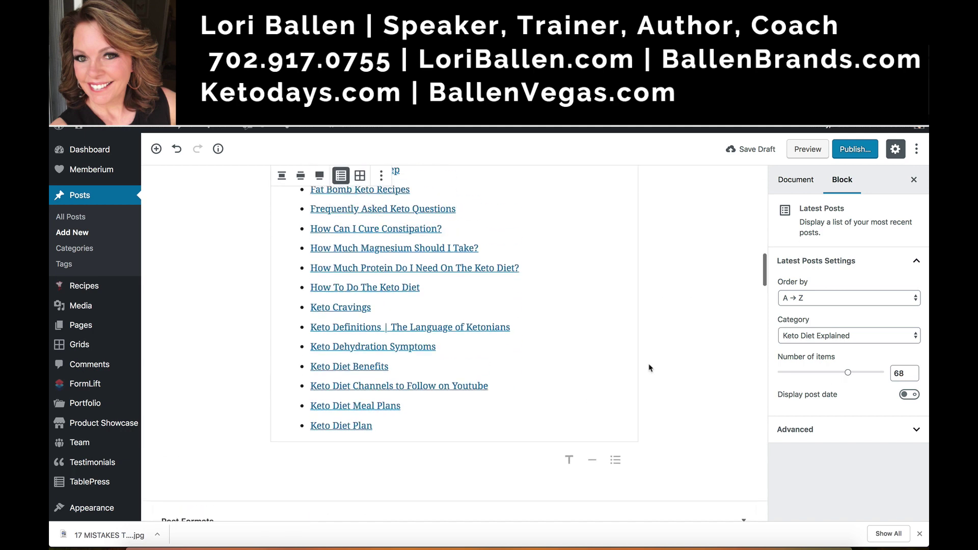
{"action": "scroll", "coordinate": [649, 368], "scroll_direction": "up", "scroll_amount": 3}
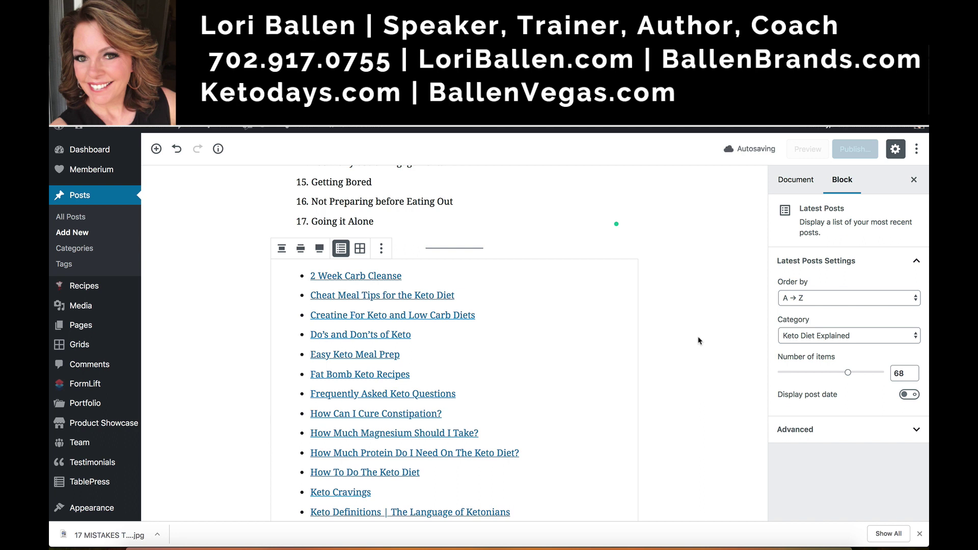
Examine the alphabetical list of post links in the Latest Posts block from its first entry to its end
{"action": "scroll", "coordinate": [699, 340], "scroll_direction": "down", "scroll_amount": 4}
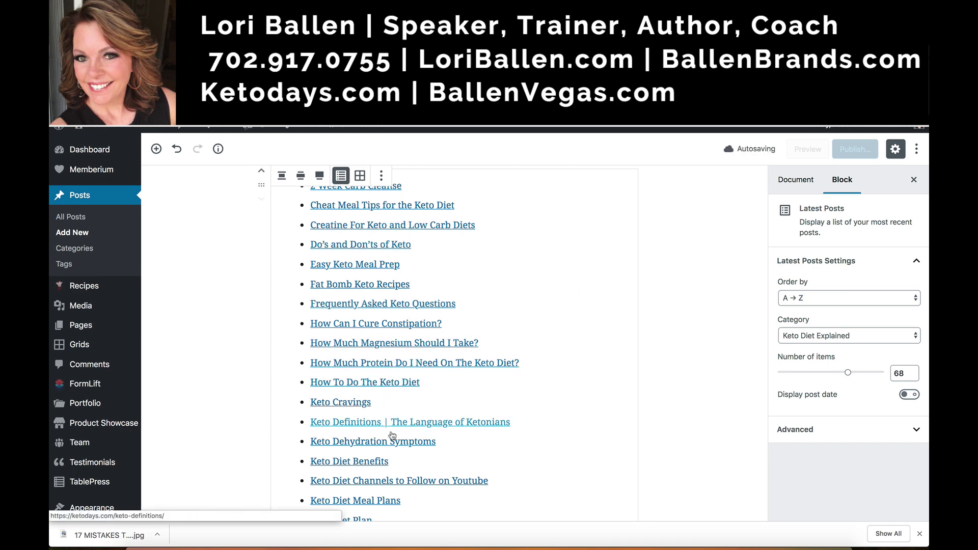
{"action": "scroll", "coordinate": [437, 303], "scroll_direction": "up", "scroll_amount": 3}
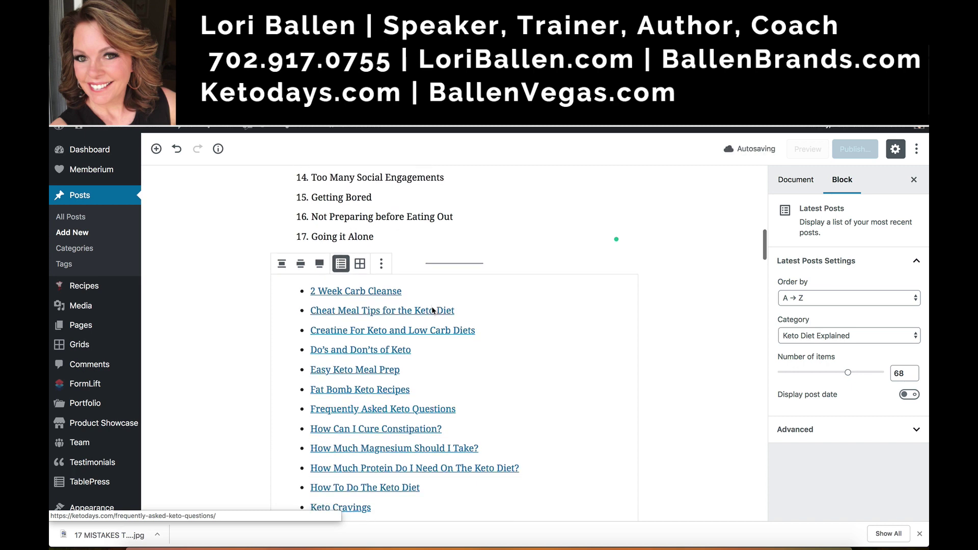
{"action": "scroll", "coordinate": [433, 311], "scroll_direction": "down", "scroll_amount": 3}
{"action": "scroll", "coordinate": [433, 311], "scroll_direction": "up", "scroll_amount": 1}
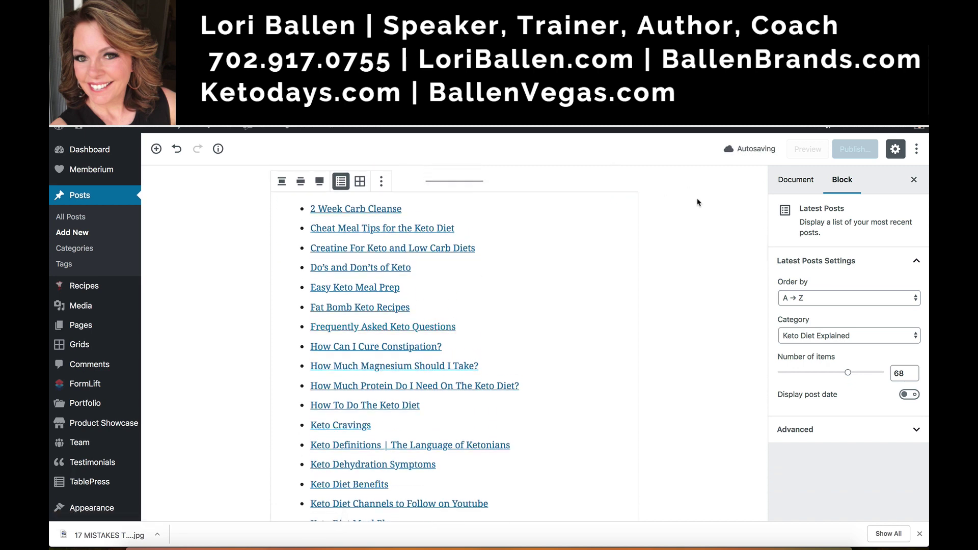
{"action": "scroll", "coordinate": [617, 196], "scroll_direction": "up", "scroll_amount": 1}
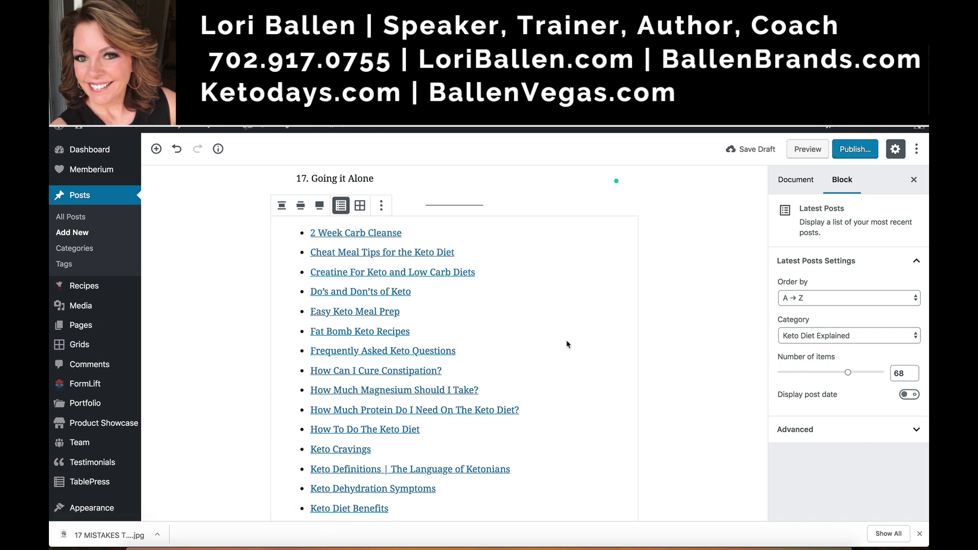
{"action": "scroll", "coordinate": [567, 344], "scroll_direction": "down", "scroll_amount": 1}
{"action": "scroll", "coordinate": [567, 344], "scroll_direction": "up", "scroll_amount": 5}
{"action": "scroll", "coordinate": [567, 345], "scroll_direction": "down", "scroll_amount": 4}
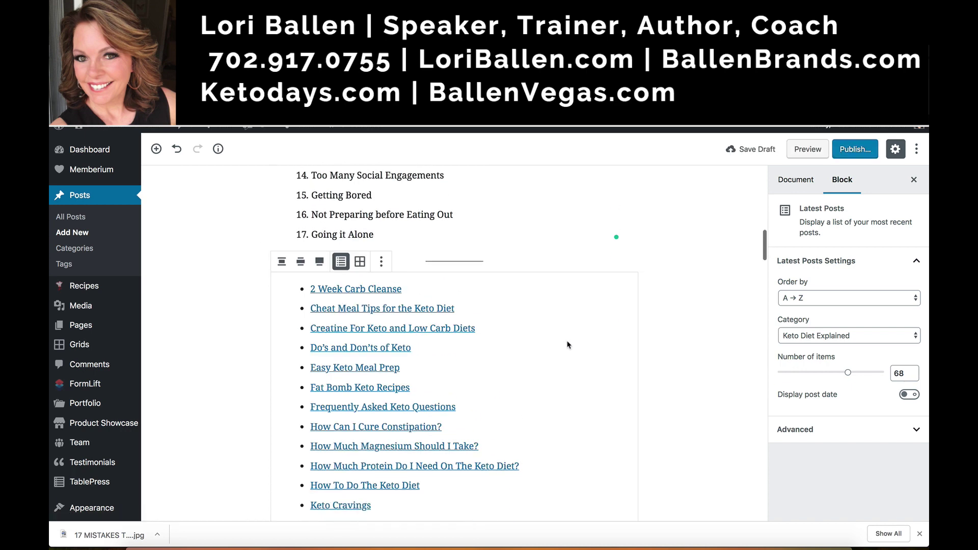
{"action": "scroll", "coordinate": [567, 345], "scroll_direction": "up", "scroll_amount": 4}
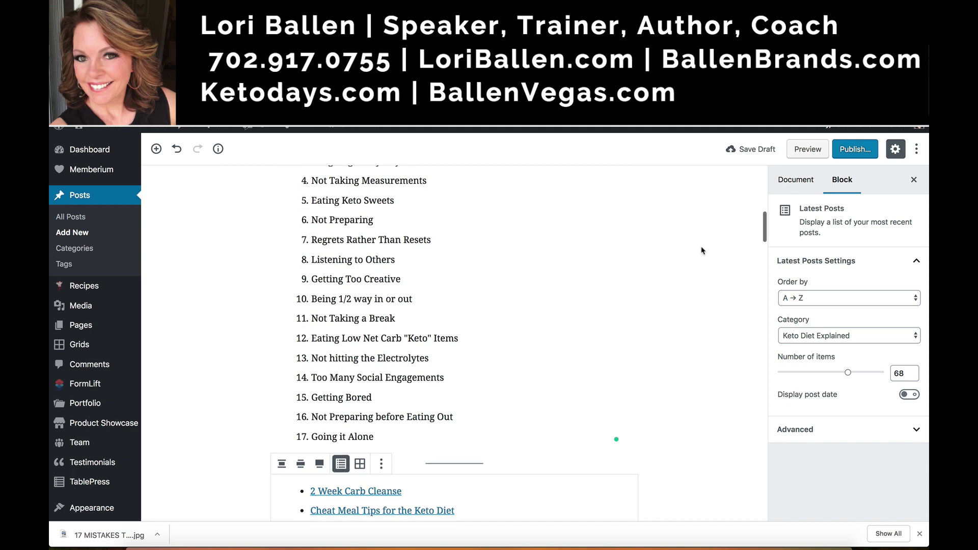
{"action": "scroll", "coordinate": [701, 250], "scroll_direction": "down", "scroll_amount": 7}
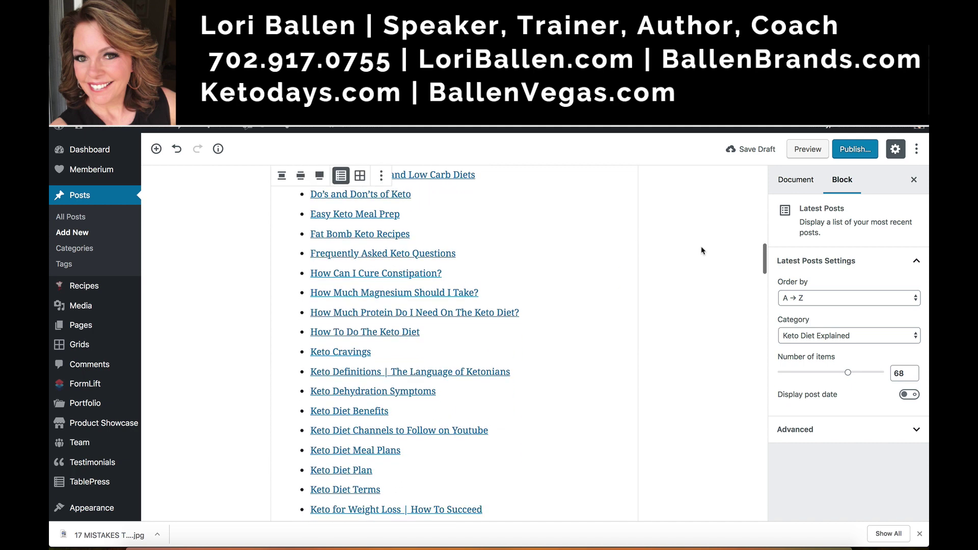
{"action": "scroll", "coordinate": [701, 250], "scroll_direction": "down", "scroll_amount": 6}
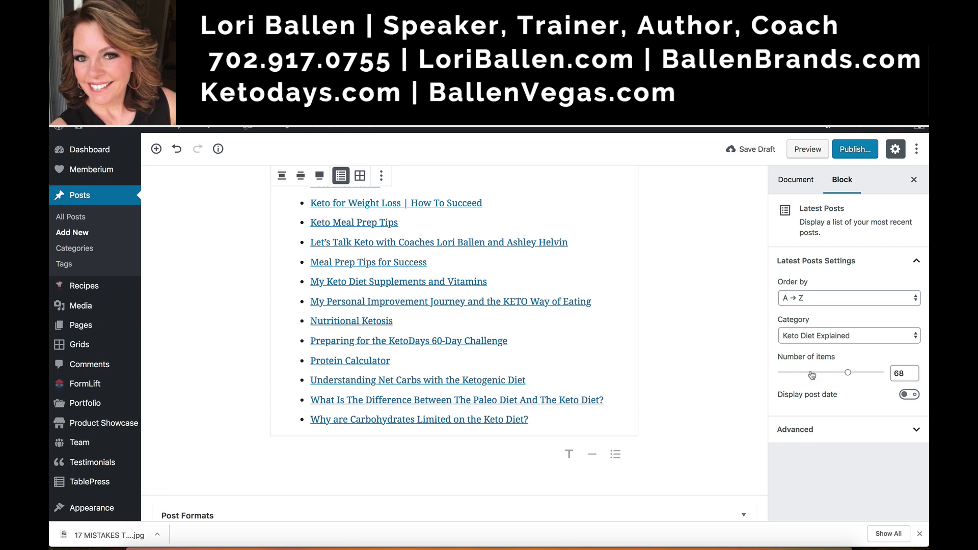
Reduce the Latest Posts block's number of items to 3 and deselect the block
{"action": "left_click_drag", "start_coordinate": [811, 375], "coordinate": [791, 375]}
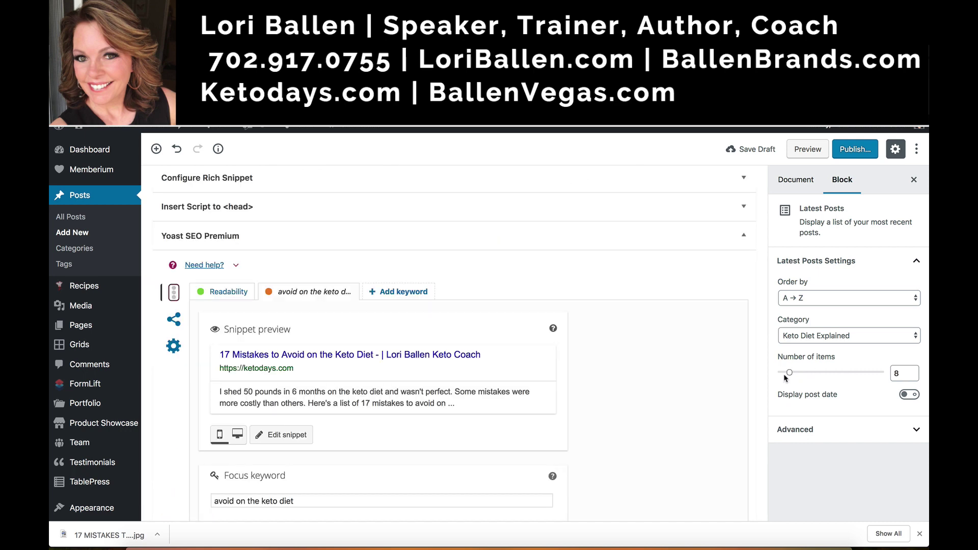
{"action": "left_click", "coordinate": [783, 376]}
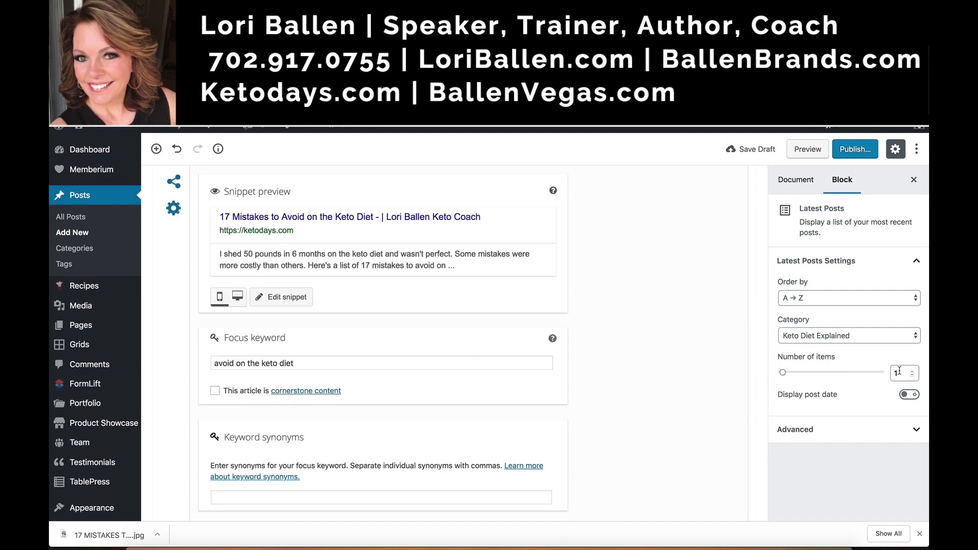
{"action": "left_click_drag", "start_coordinate": [899, 370], "coordinate": [889, 374]}
{"action": "type", "text": "3"}
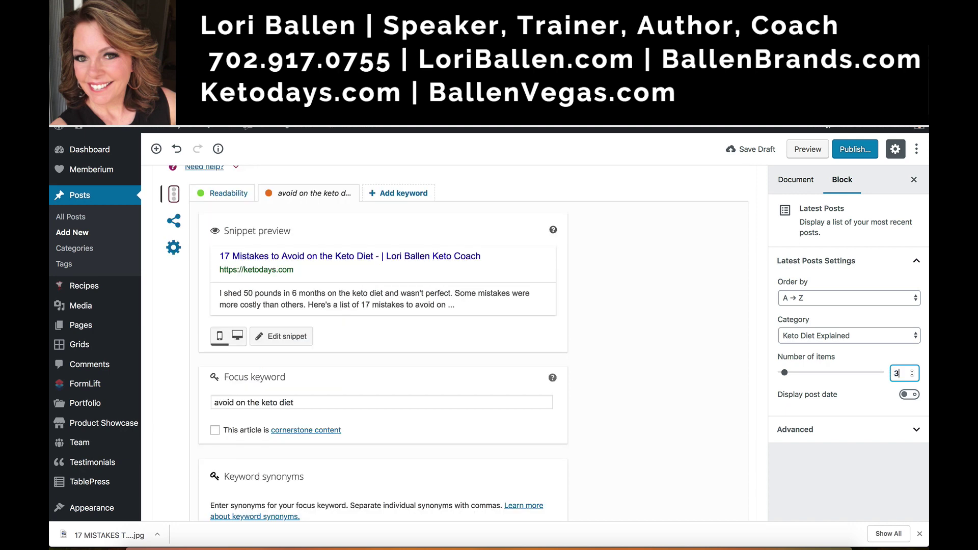
{"action": "scroll", "coordinate": [640, 320], "scroll_direction": "up", "scroll_amount": 10}
{"action": "scroll", "coordinate": [640, 319], "scroll_direction": "down", "scroll_amount": 4}
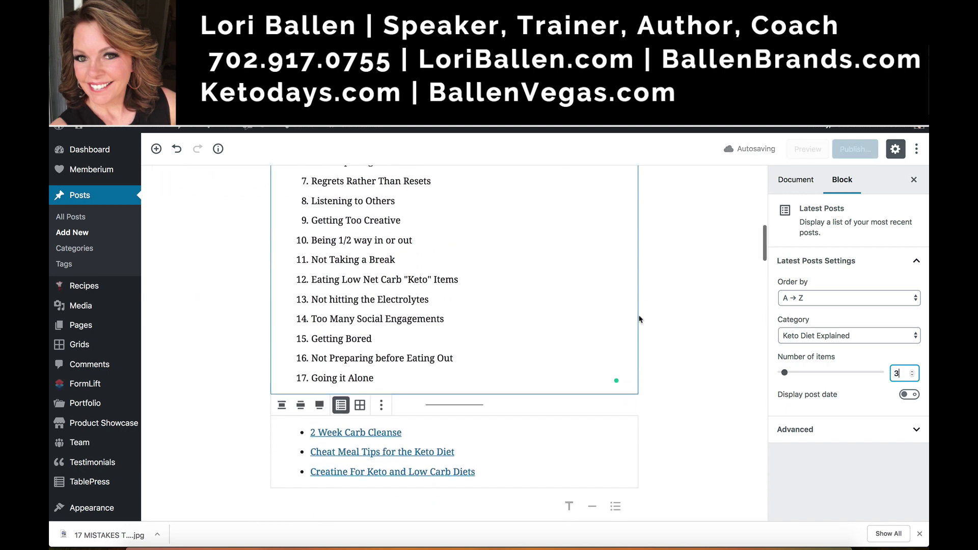
{"action": "scroll", "coordinate": [731, 370], "scroll_direction": "down", "scroll_amount": 1}
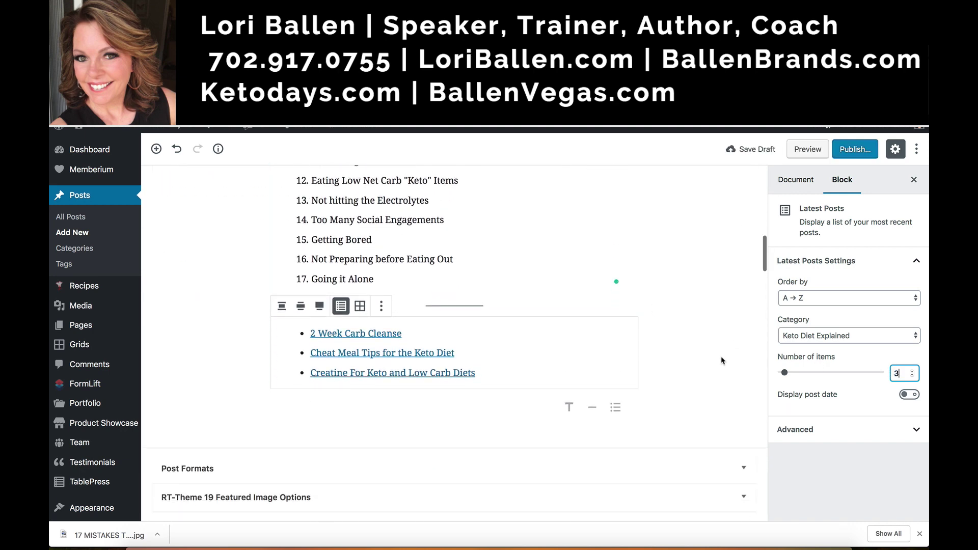
{"action": "left_click", "coordinate": [555, 342]}
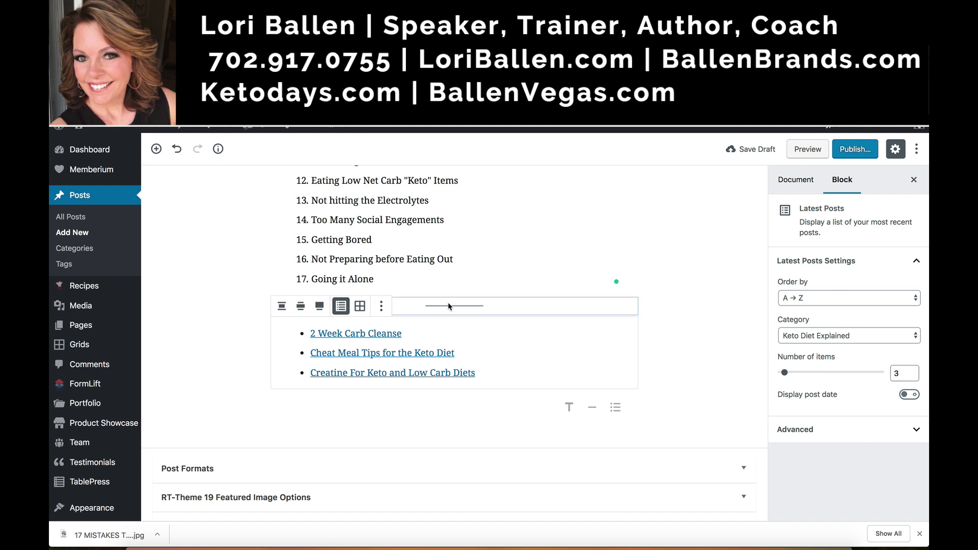
{"action": "left_click", "coordinate": [228, 370]}
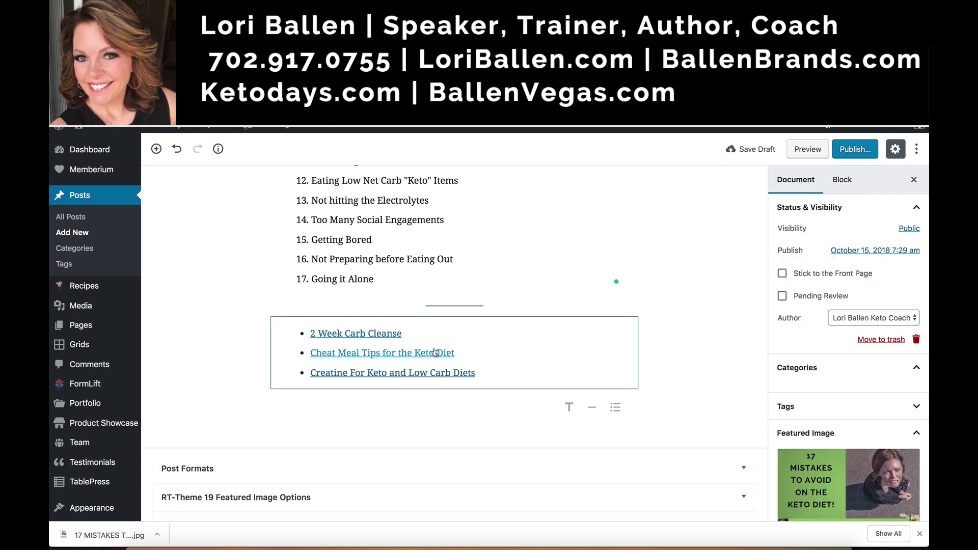
Preview the post, check the list of links below the separator, and return to the editor
{"action": "left_click", "coordinate": [813, 151]}
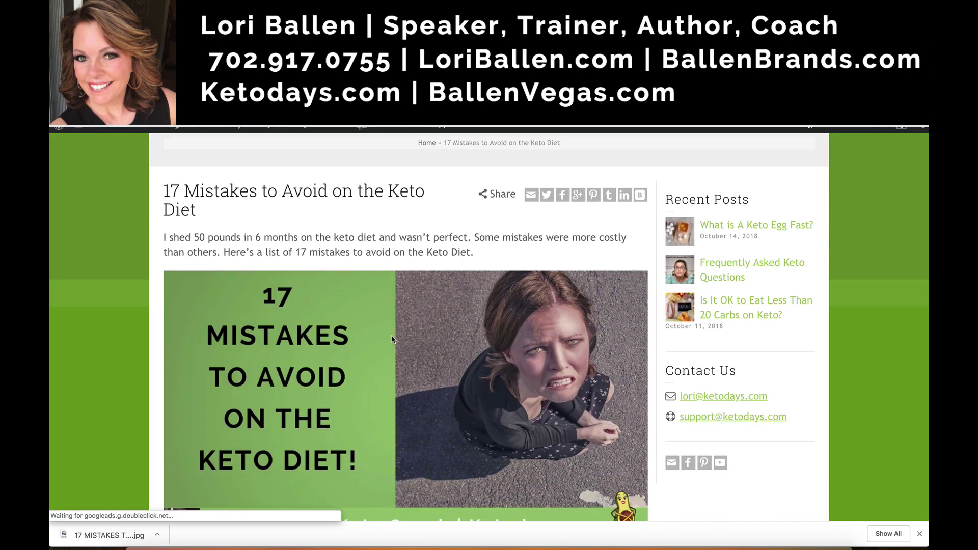
{"action": "scroll", "coordinate": [393, 339], "scroll_direction": "down", "scroll_amount": 10}
{"action": "scroll", "coordinate": [392, 339], "scroll_direction": "down", "scroll_amount": 5}
{"action": "scroll", "coordinate": [392, 338], "scroll_direction": "up", "scroll_amount": 2}
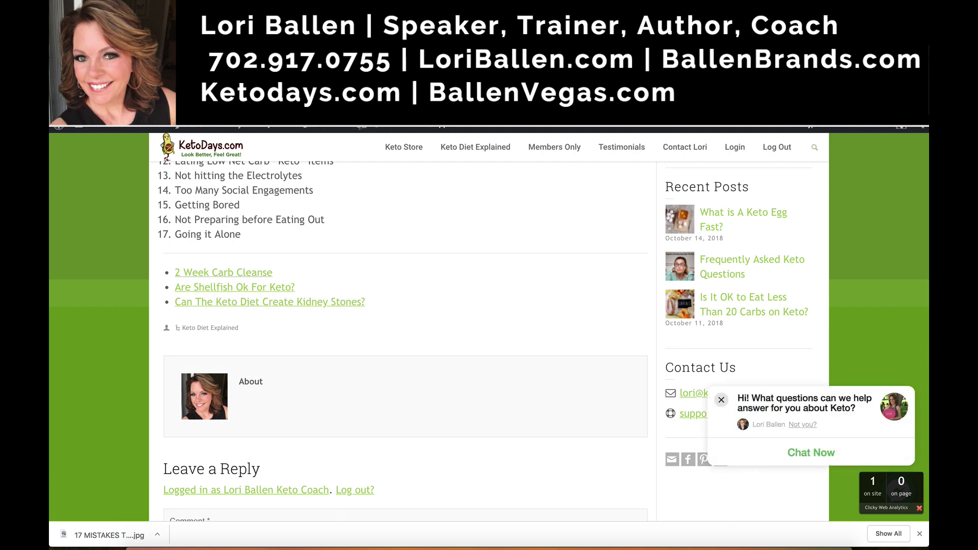
{"action": "left_click", "coordinate": [372, 10]}
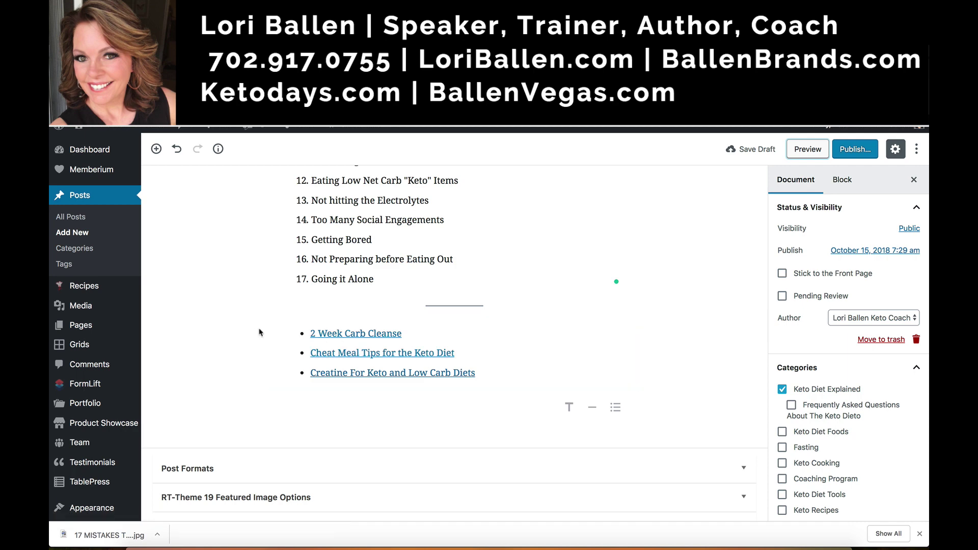
Insert an H2 heading block between the separator and the Latest Posts list
{"action": "left_click", "coordinate": [156, 148]}
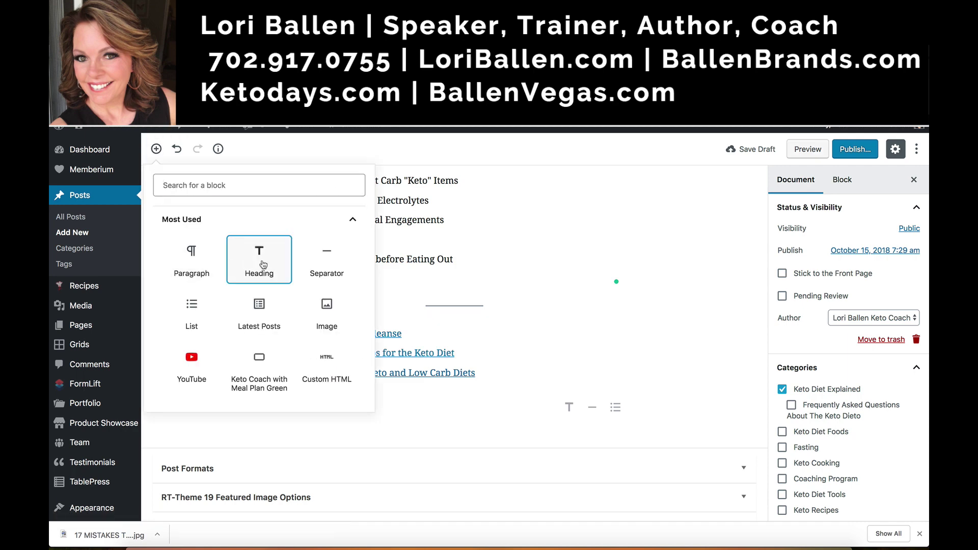
{"action": "left_click", "coordinate": [260, 261]}
{"action": "left_click", "coordinate": [261, 393]}
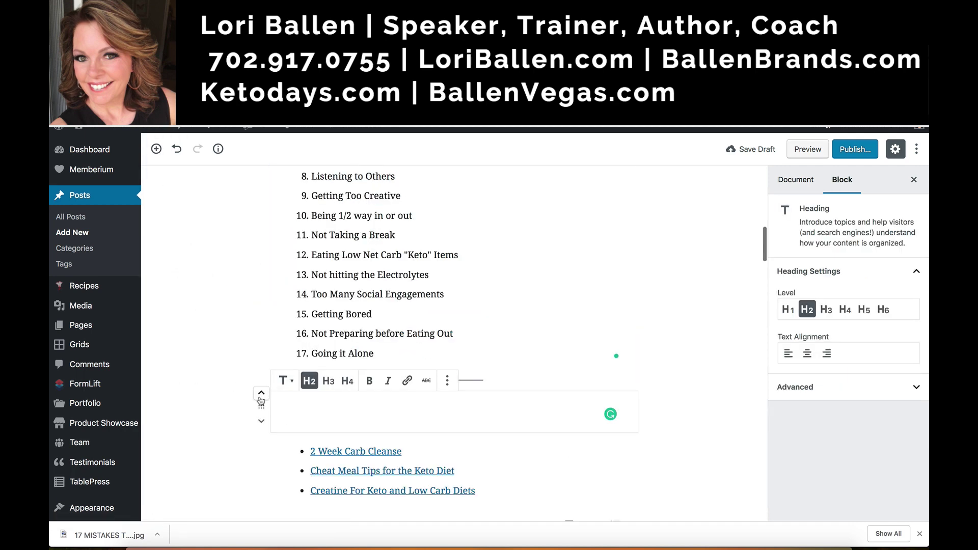
{"action": "left_click", "coordinate": [331, 412]}
{"action": "type", "text": "You Might Al"}
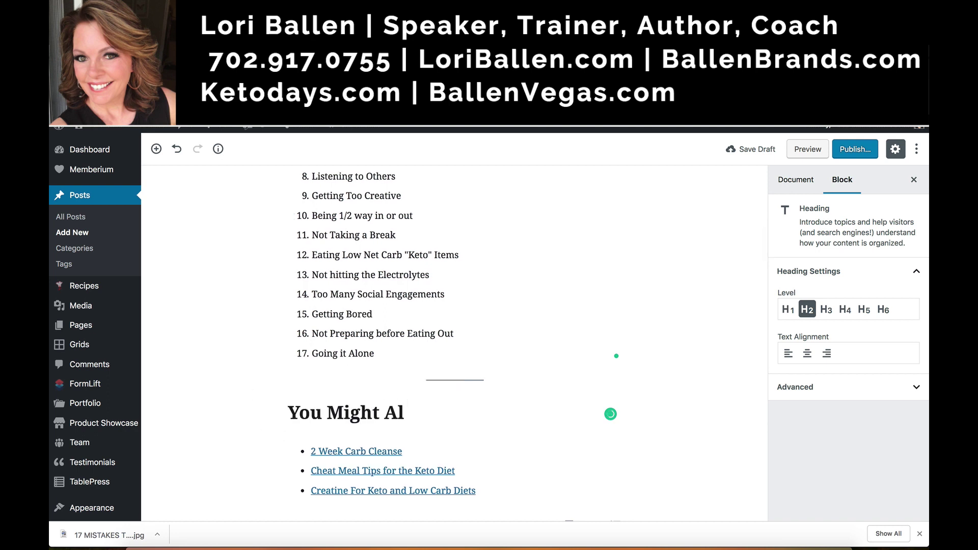
{"action": "type", "text": "so Like"}
{"action": "key", "text": "BackSpace"}
{"action": "key", "text": "BackSpace"}
{"action": "key", "text": "BackSpace"}
{"action": "key", "text": "BackSpace"}
{"action": "key", "text": "BackSpace"}
{"action": "key", "text": "BackSpace"}
{"action": "key", "text": "BackSpace"}
{"action": "key", "text": "BackSpace"}
{"action": "key", "text": "BackSpace"}
{"action": "key", "text": "BackSpace"}
{"action": "key", "text": "BackSpace"}
{"action": "key", "text": "BackSpace"}
{"action": "key", "text": "BackSpace"}
{"action": "key", "text": "BackSpace"}
{"action": "key", "text": "BackSpace"}
{"action": "key", "text": "BackSpace"}
{"action": "key", "text": "BackSpace"}
{"action": "key", "text": "BackSpace"}
{"action": "key", "text": "BackSpace"}
{"action": "type", "text": "Rel"}
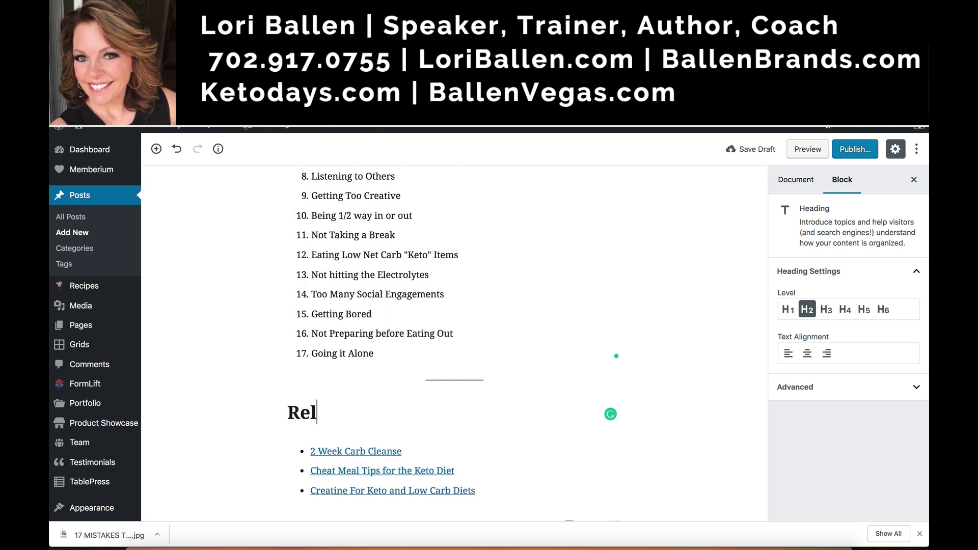
{"action": "type", "text": "ated Articles"}
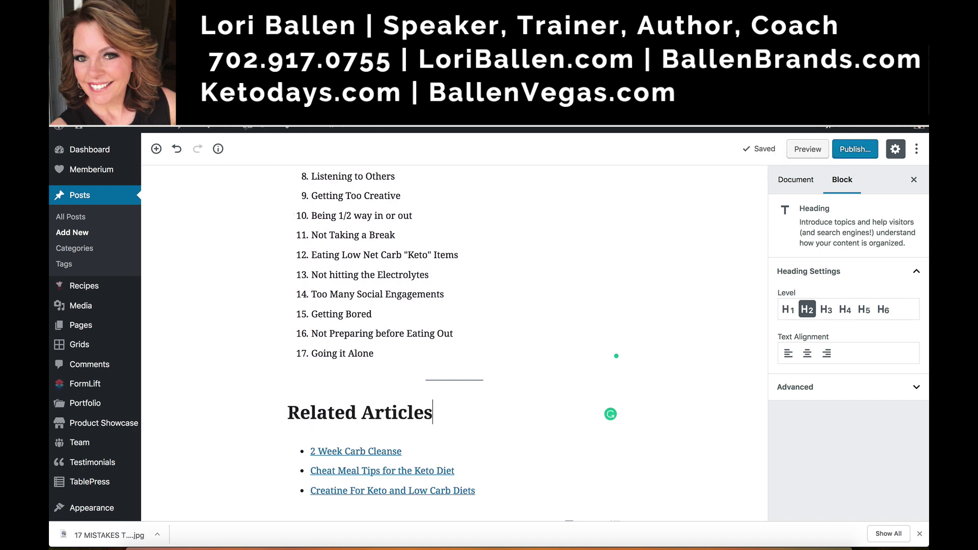
{"action": "key", "text": "BackSpace"}
{"action": "key", "text": "BackSpace"}
{"action": "key", "text": "BackSpace"}
{"action": "key", "text": "BackSpace"}
{"action": "key", "text": "BackSpace"}
{"action": "key", "text": "BackSpace"}
{"action": "key", "text": "BackSpace"}
{"action": "key", "text": "BackSpace"}
{"action": "key", "text": "BackSpace"}
{"action": "key", "text": "BackSpace"}
{"action": "key", "text": "BackSpace"}
{"action": "key", "text": "BackSpace"}
{"action": "key", "text": "BackSpace"}
{"action": "key", "text": "BackSpace"}
{"action": "key", "text": "BackSpace"}
{"action": "key", "text": "BackSpace"}
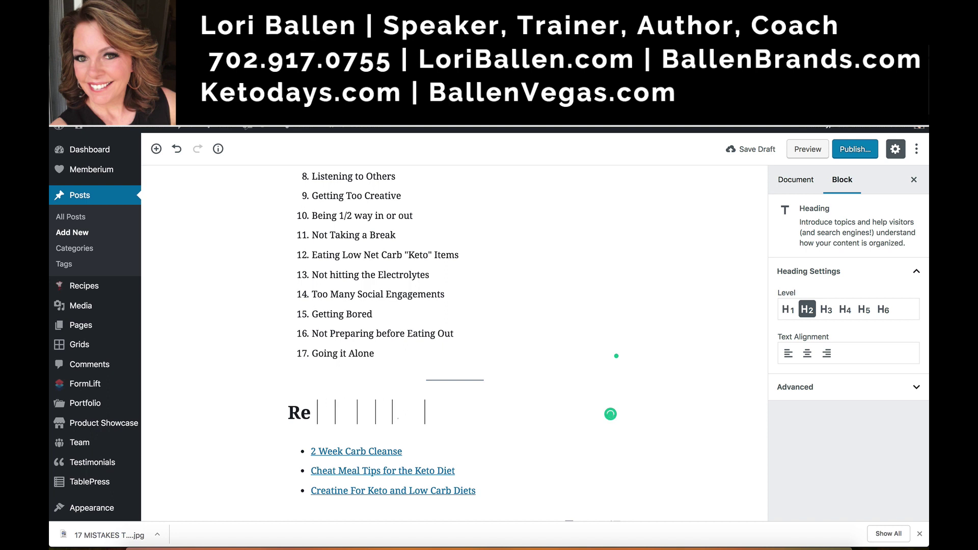
Enter "Keto Guide" as the text of the heading above the Latest Posts list
{"action": "type", "text": "Keto Guide"}
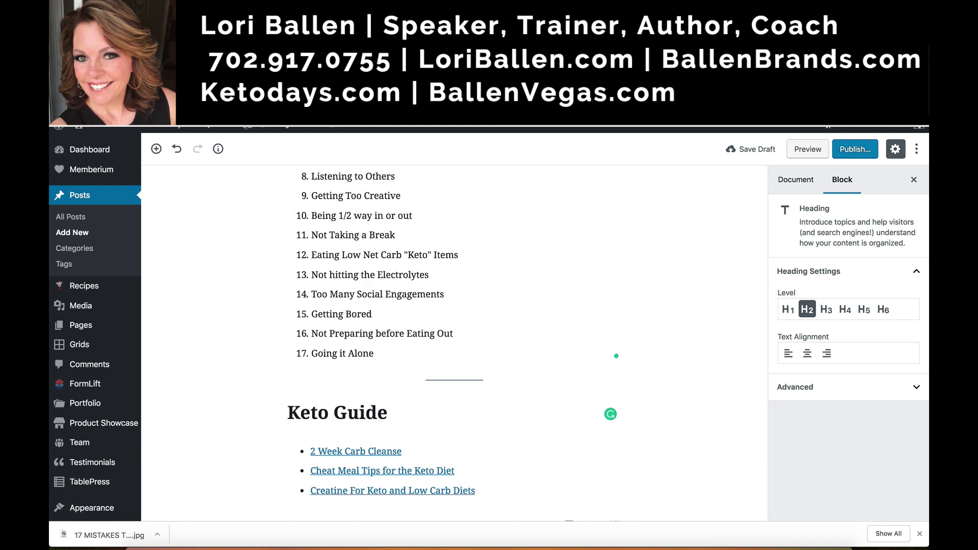
{"action": "left_click", "coordinate": [330, 419]}
{"action": "scroll", "coordinate": [330, 419], "scroll_direction": "down", "scroll_amount": 1}
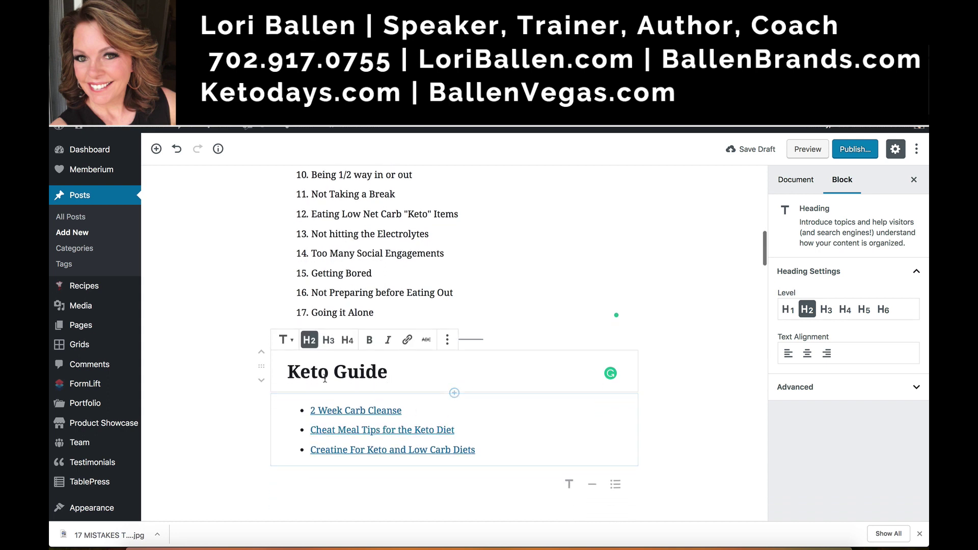
{"action": "left_click_drag", "start_coordinate": [390, 372], "coordinate": [284, 373]}
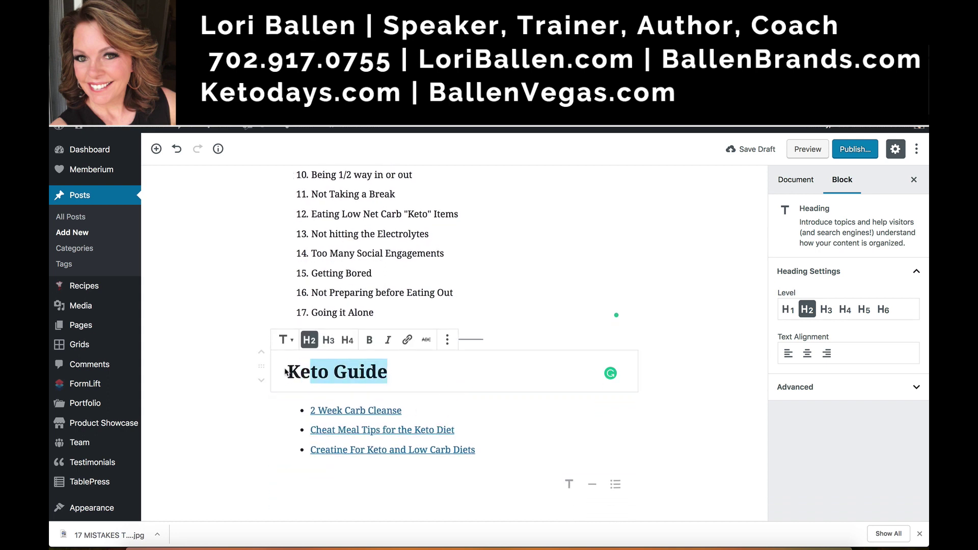
{"action": "left_click_drag", "start_coordinate": [387, 372], "coordinate": [311, 372]}
Show the advanced settings of the Latest Posts block
{"action": "left_click", "coordinate": [552, 433]}
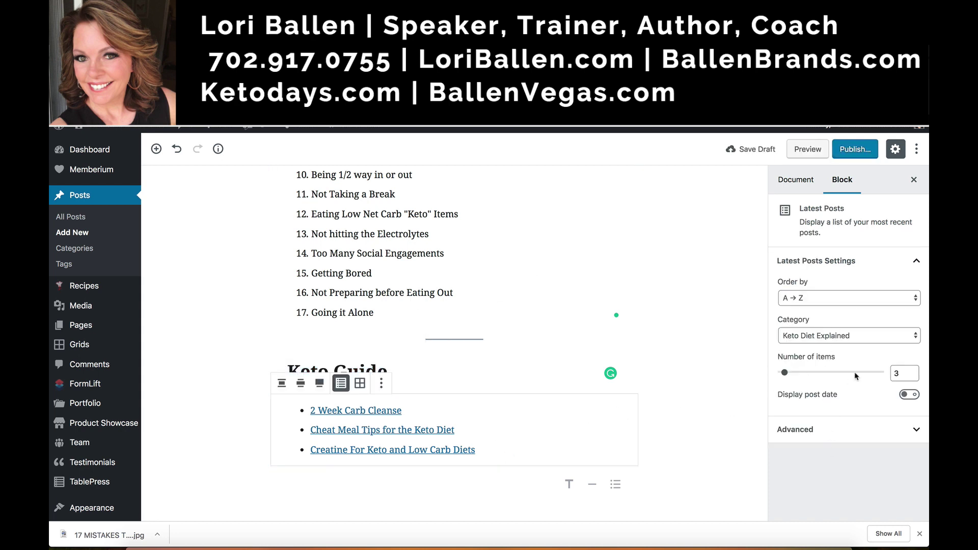
{"action": "left_click", "coordinate": [864, 434]}
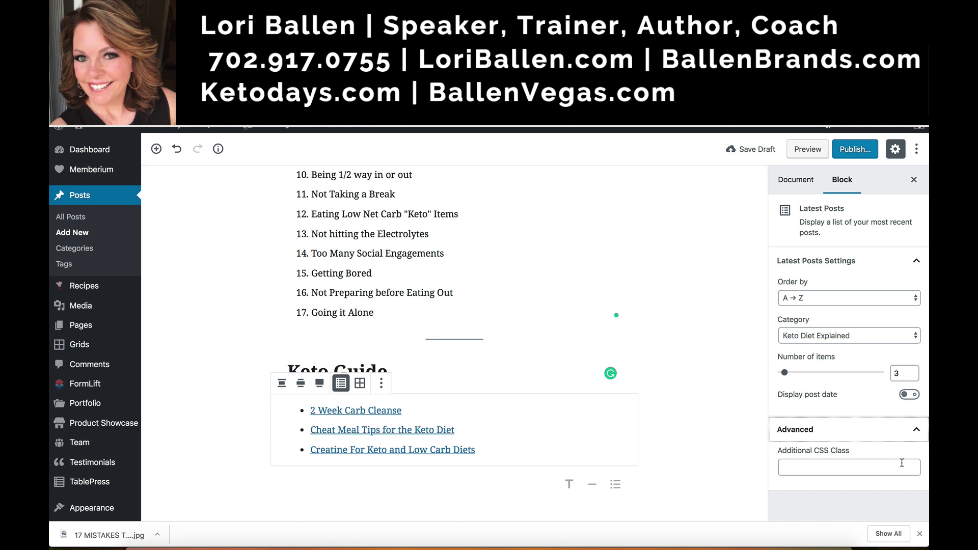